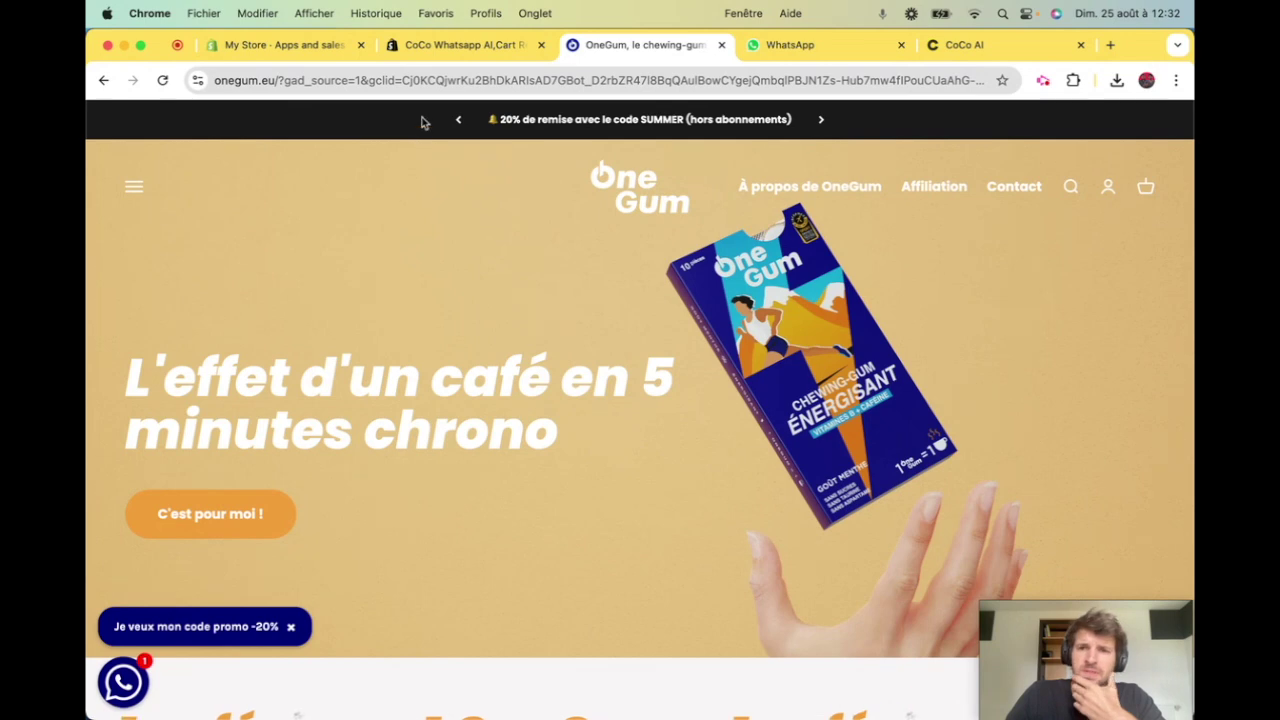
# Open OneGum's store chat widget, and in the OneGum WhatsApp conversation send the question "que contient votre onegum?".
pyautogui.click(124, 683)
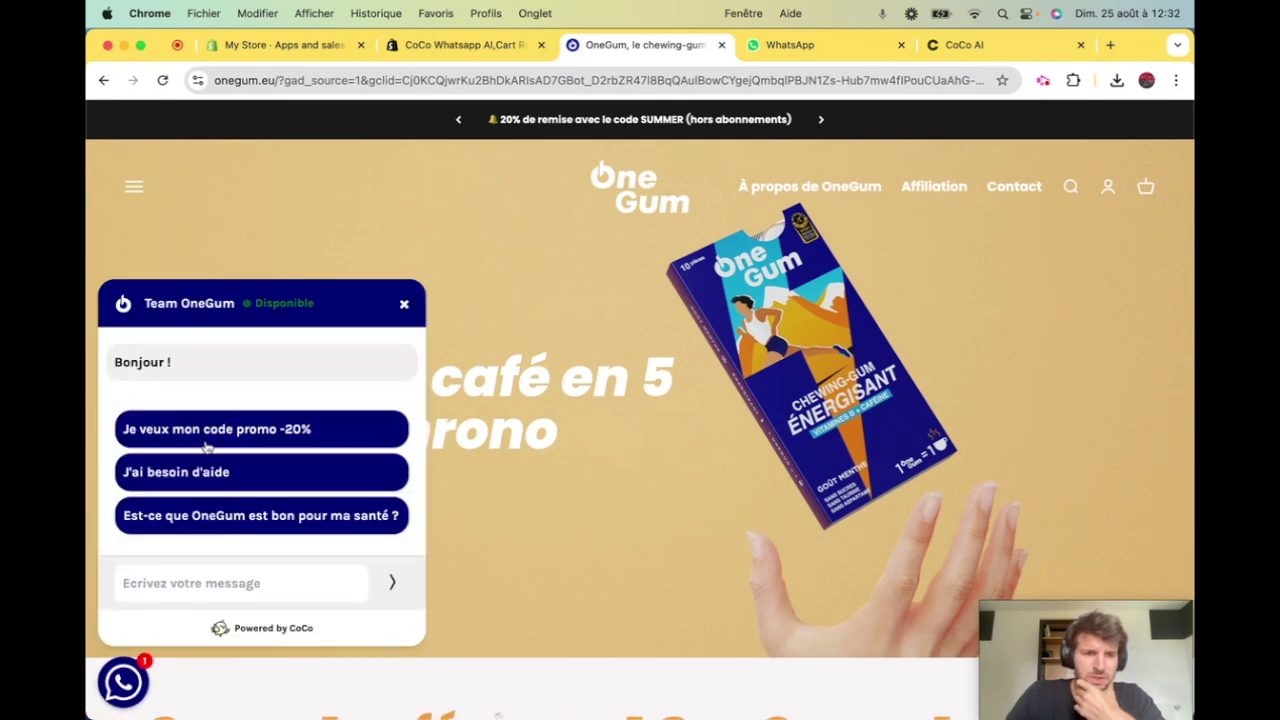
pyautogui.click(130, 583)
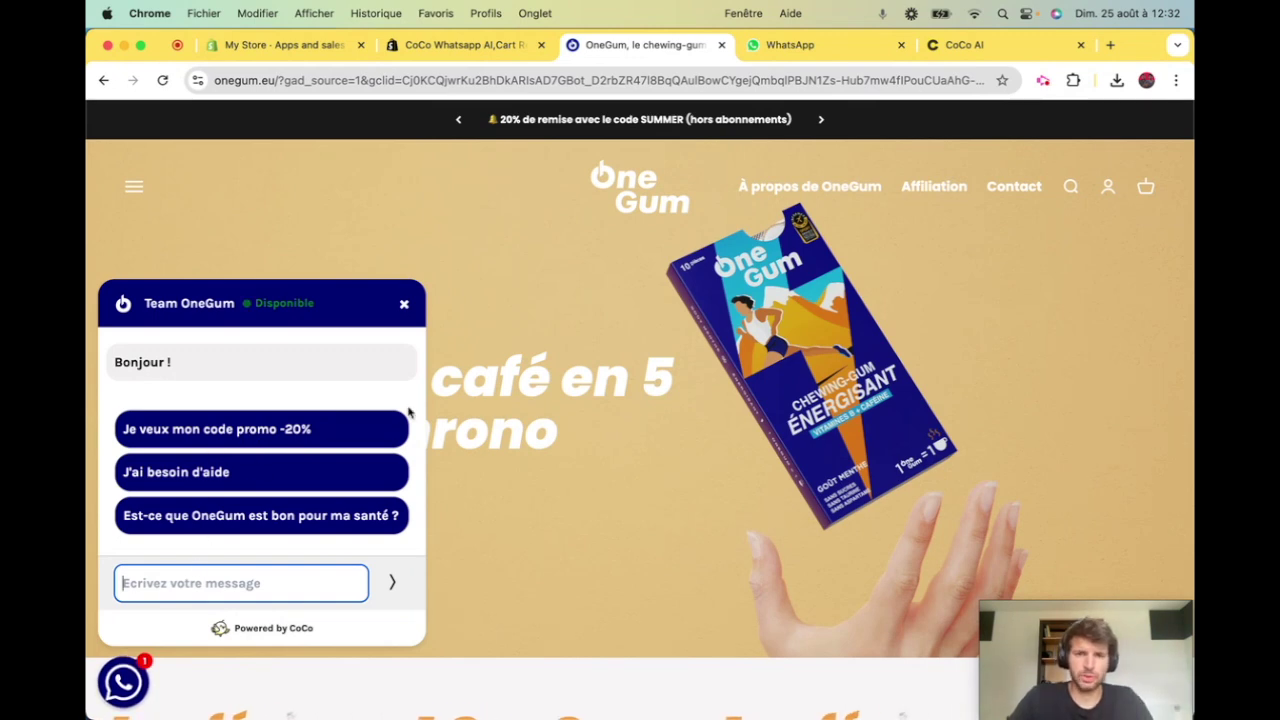
pyautogui.click(810, 47)
pyautogui.click(606, 688)
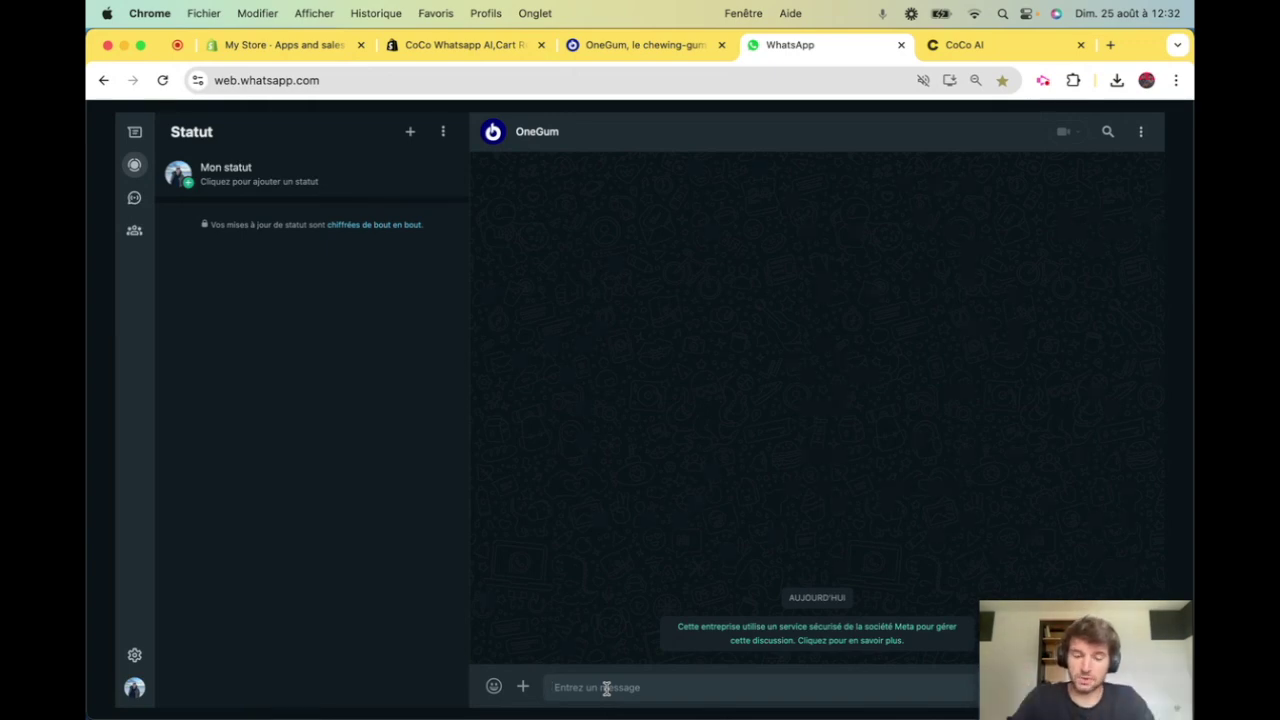
pyautogui.write('que contient vot')
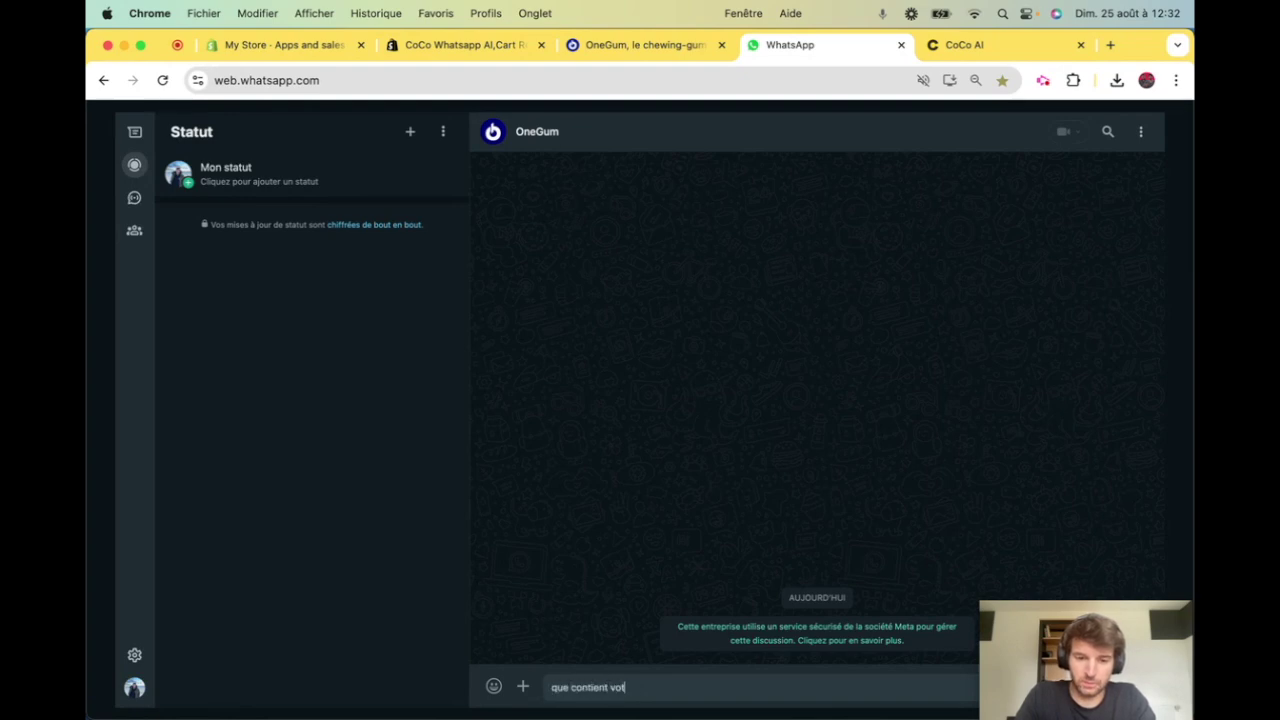
pyautogui.write('re onegum?')
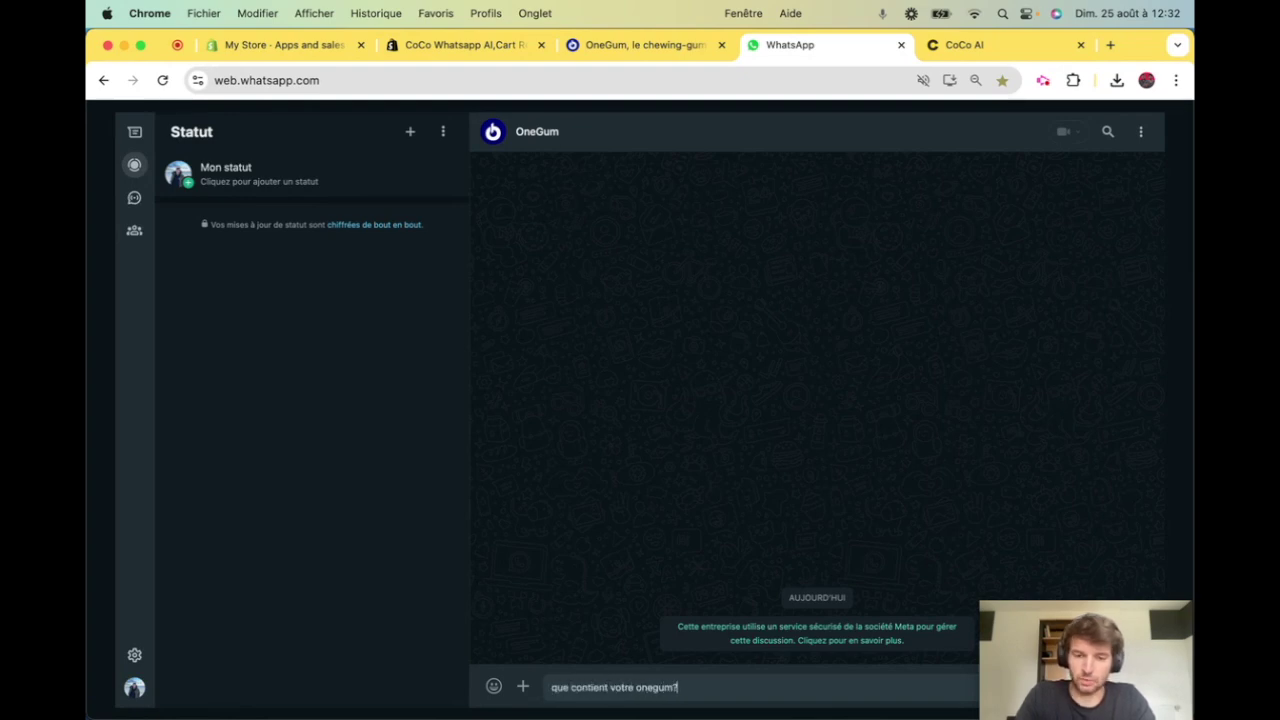
pyautogui.press('Return')
pyautogui.moveTo(1118, 632); pyautogui.dragTo(251, 625)
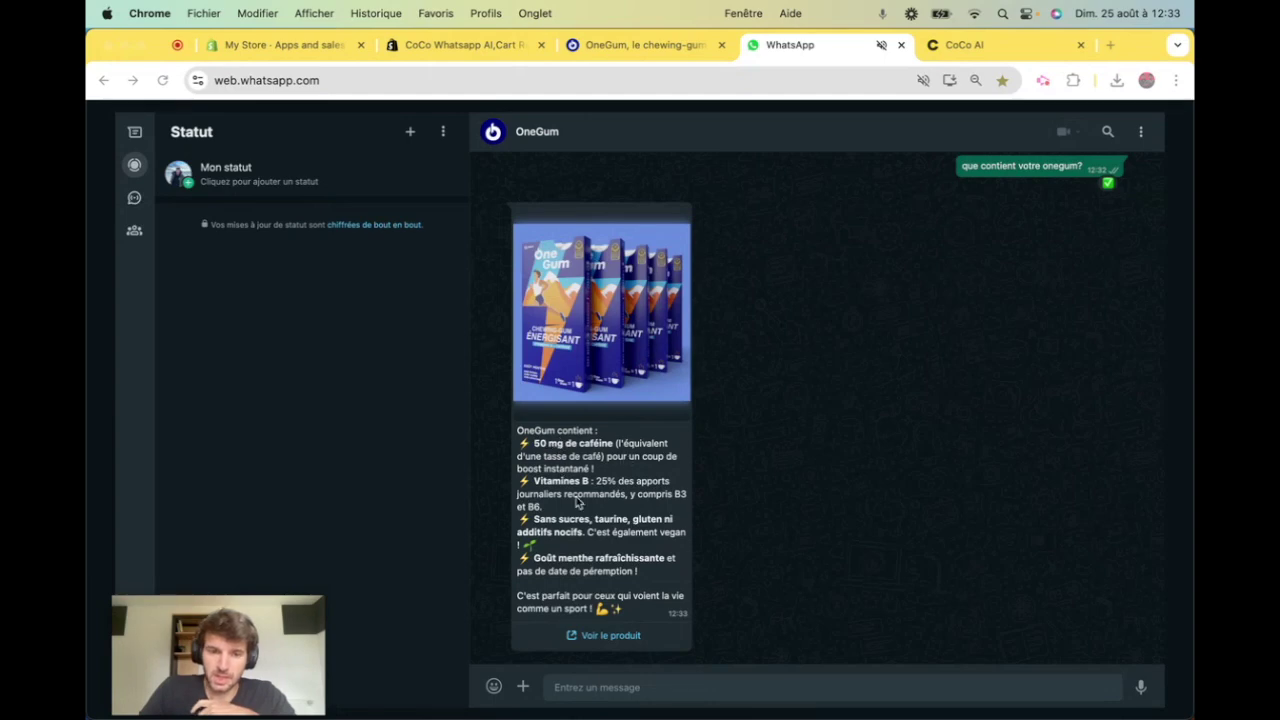
# Send OneGum the follow-up WhatsApp question "a quoi sert le B3" and review the conversation.
pyautogui.click(603, 690)
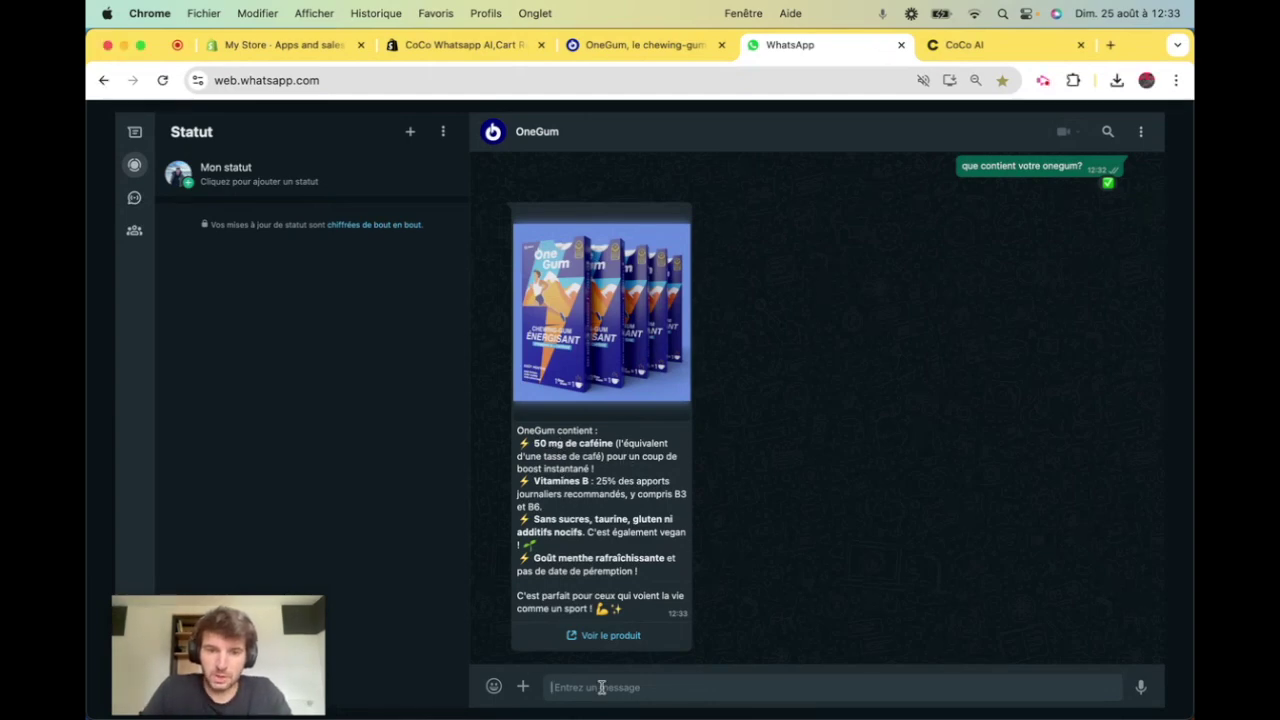
pyautogui.write('a')
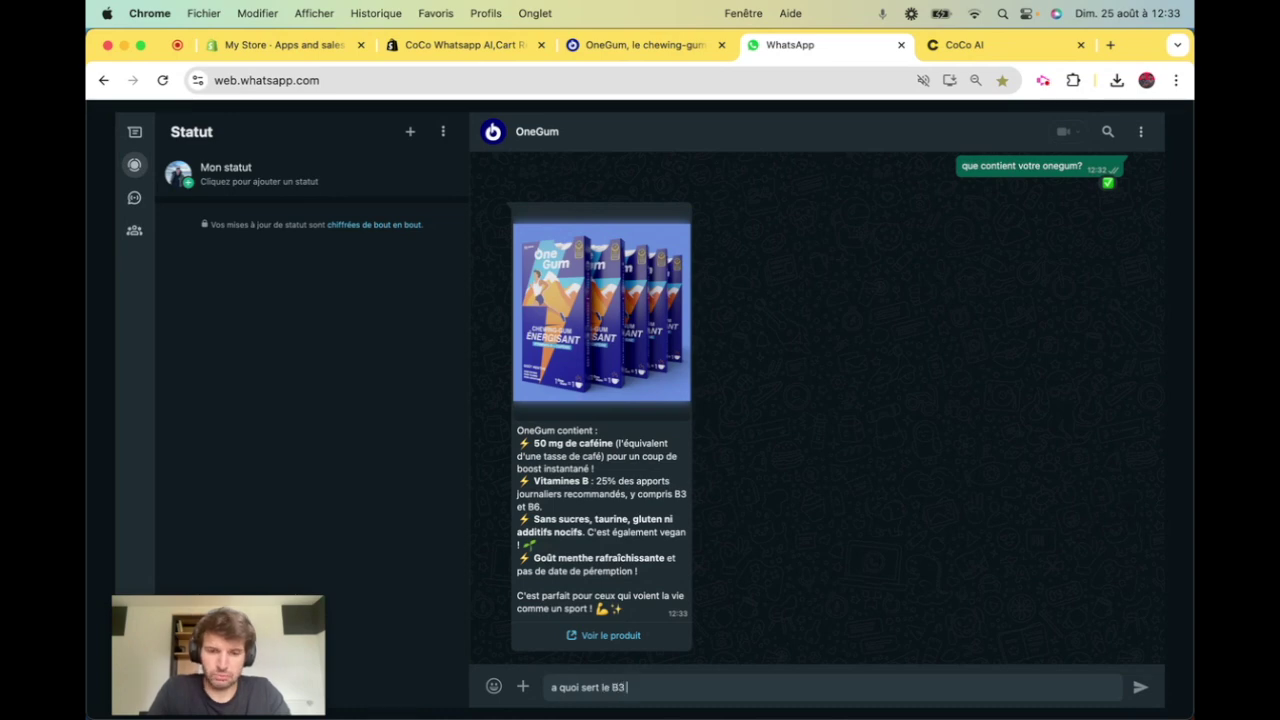
pyautogui.write('quoi sert le B3')
pyautogui.press('Return')
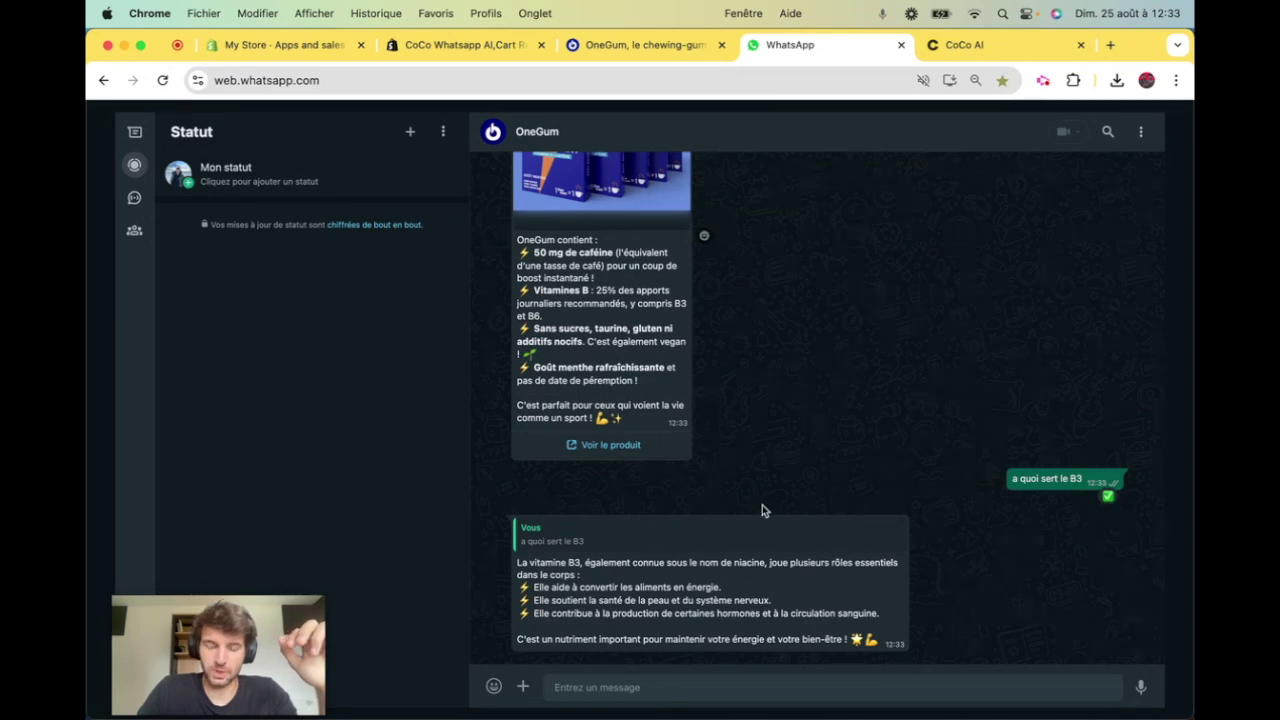
pyautogui.scroll(2, 780, 506)
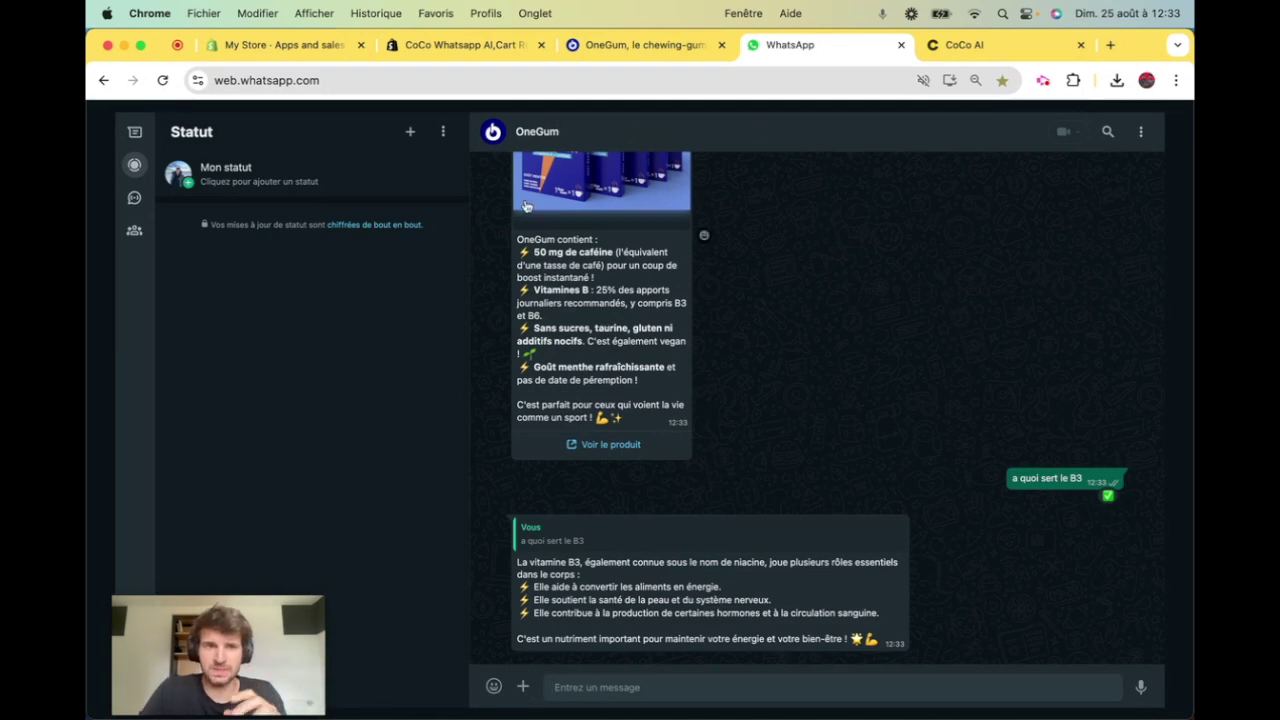
# Install CoCo Whatsapp AI,Cart Recovery from its Shopify App Store page and authorise its access to the store.
pyautogui.press('super+2')
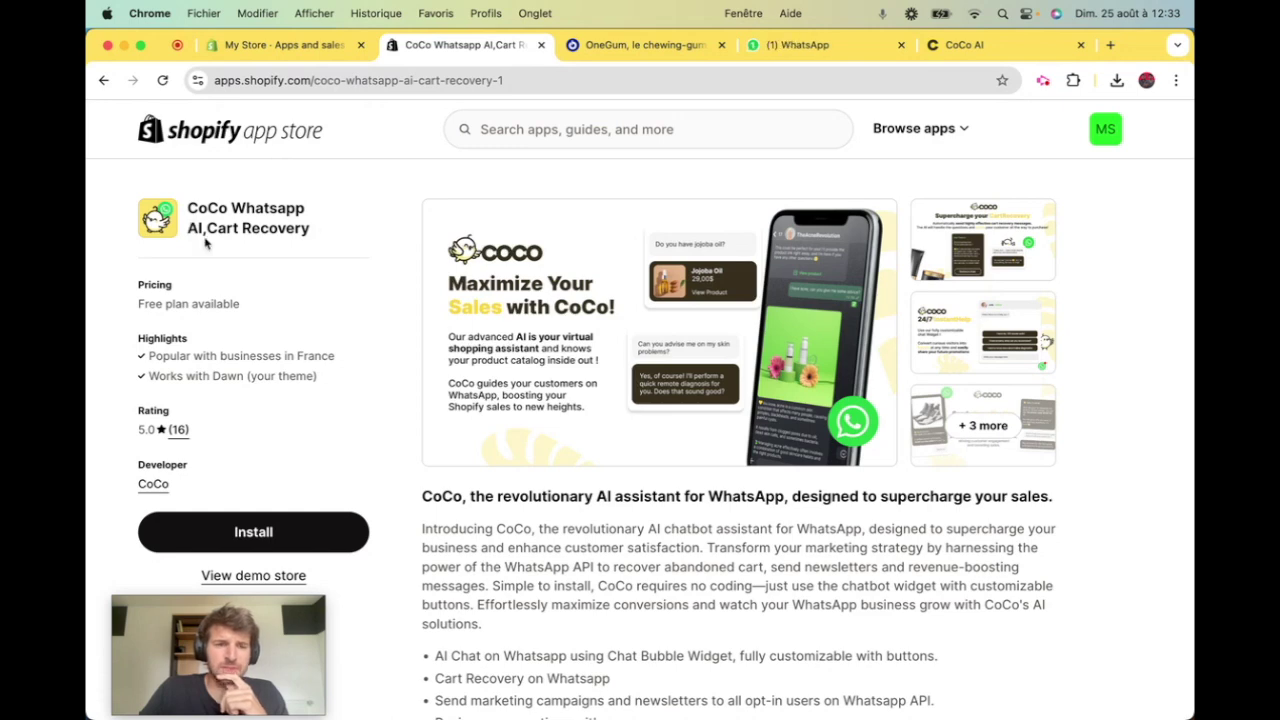
pyautogui.click(272, 535)
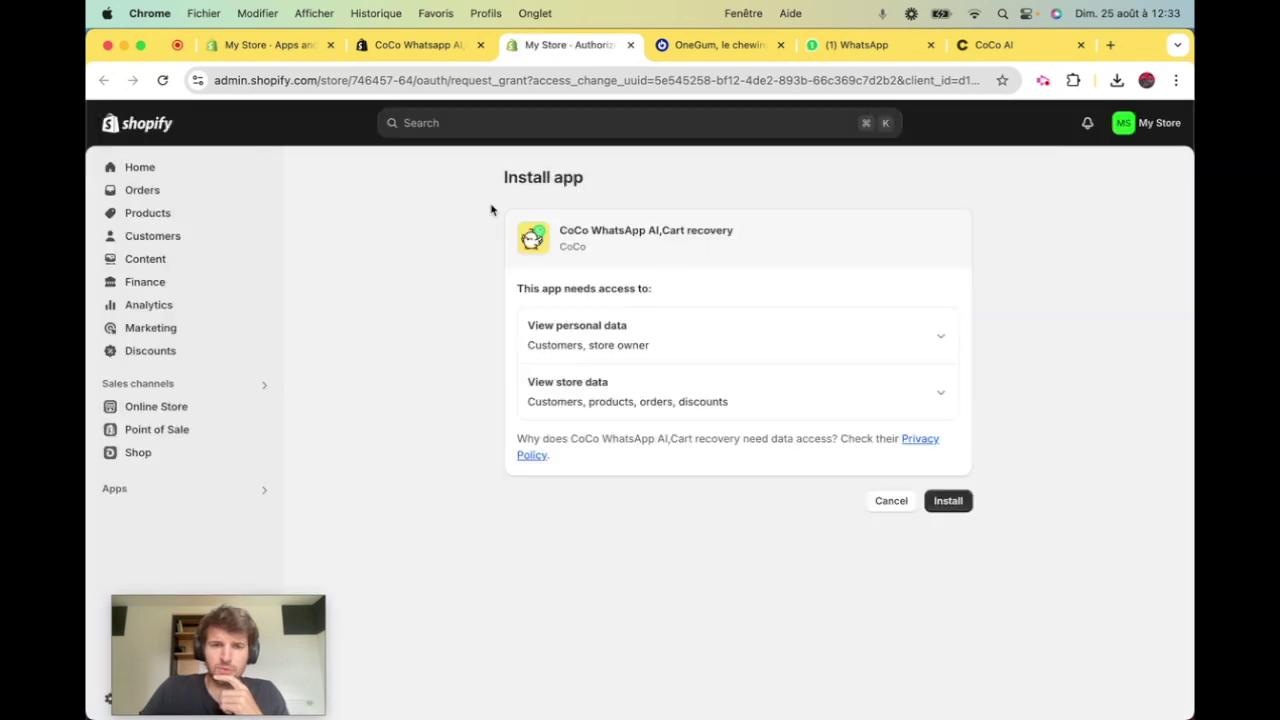
pyautogui.click(955, 500)
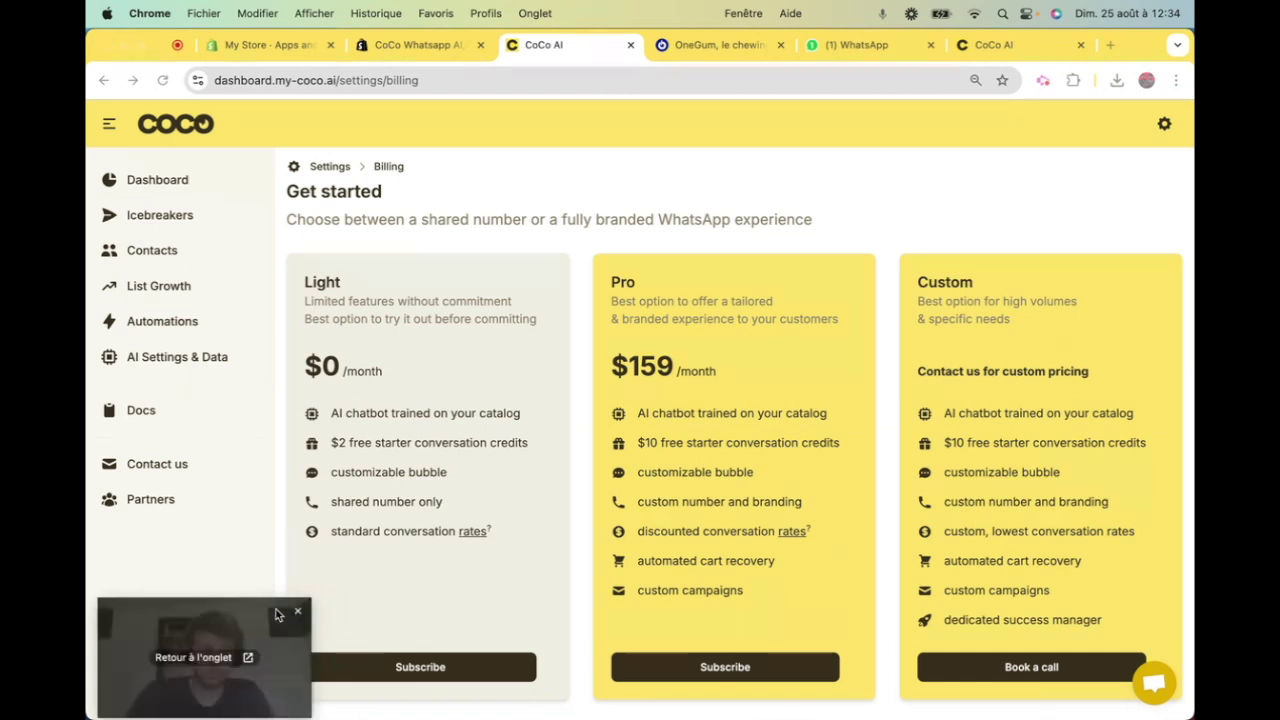
# Compare the CoCo plans, subscribe to the Light plan at $0/month and approve the charge in Shopify.
pyautogui.scroll(-2, 420, 412)
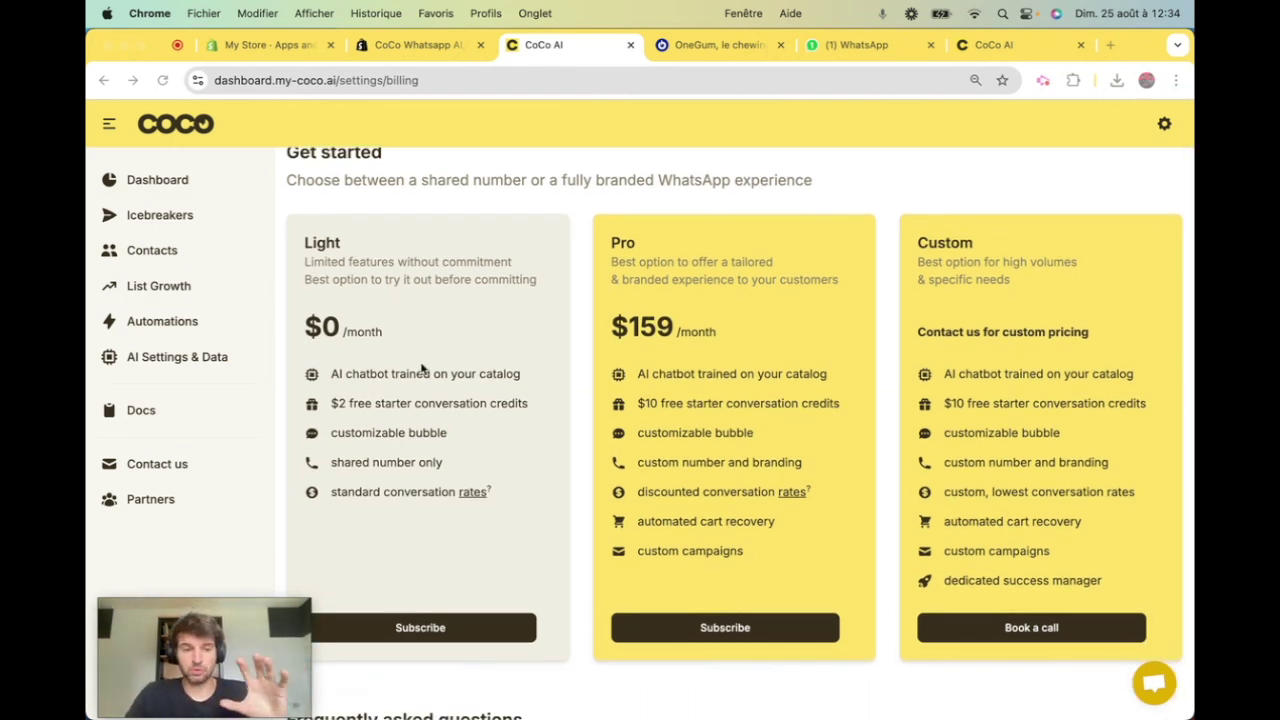
pyautogui.moveTo(268, 613)
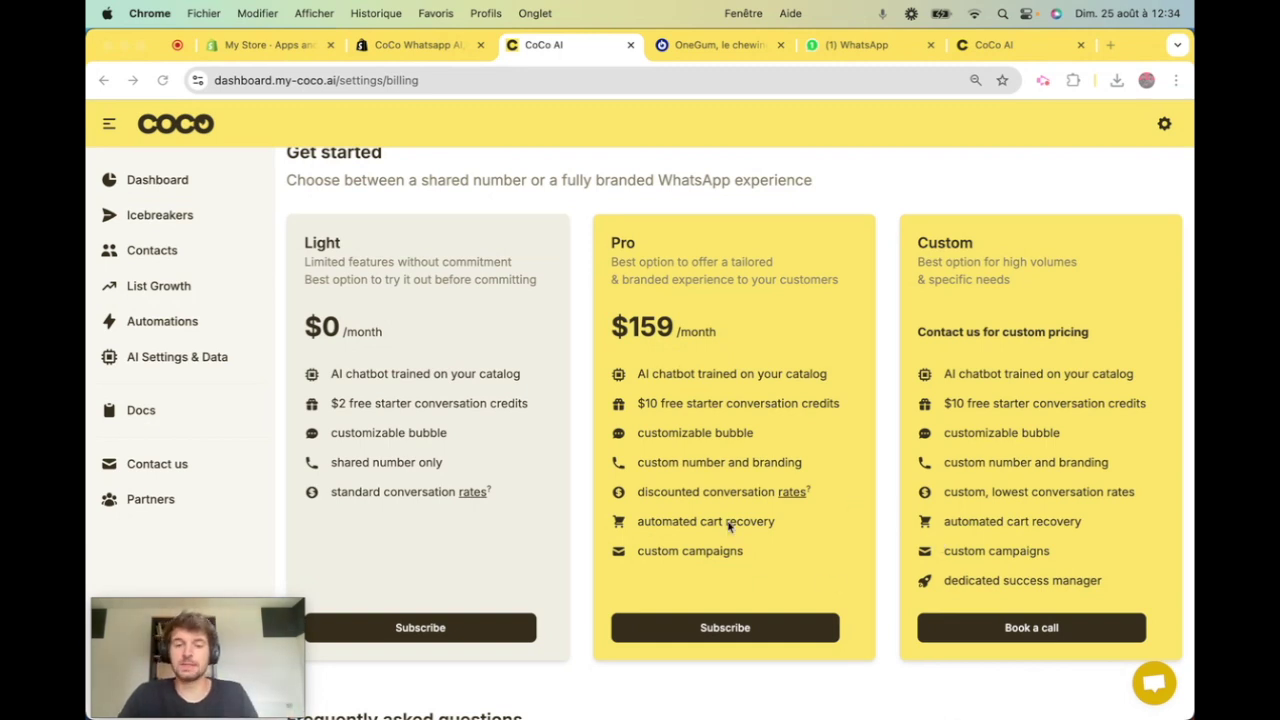
pyautogui.click(409, 628)
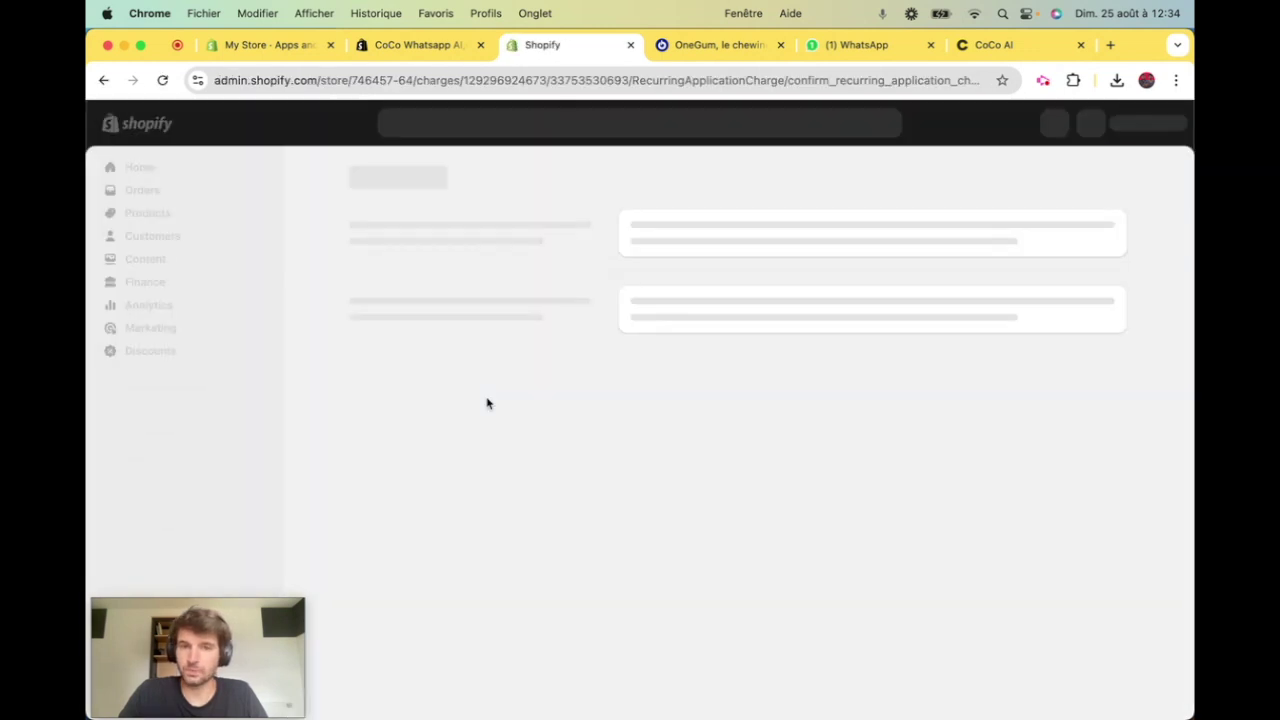
pyautogui.click(997, 346)
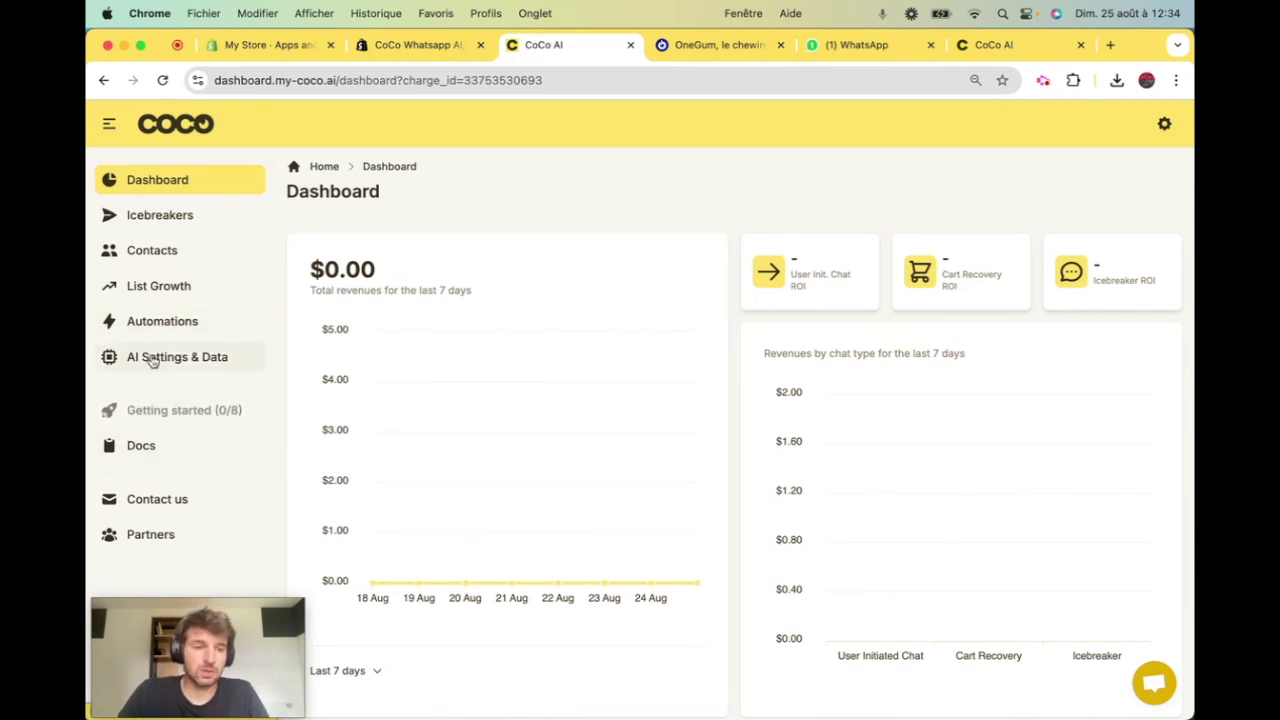
# Open the AI settings page from the Configure the AI step of the Getting started guide.
pyautogui.click(110, 410)
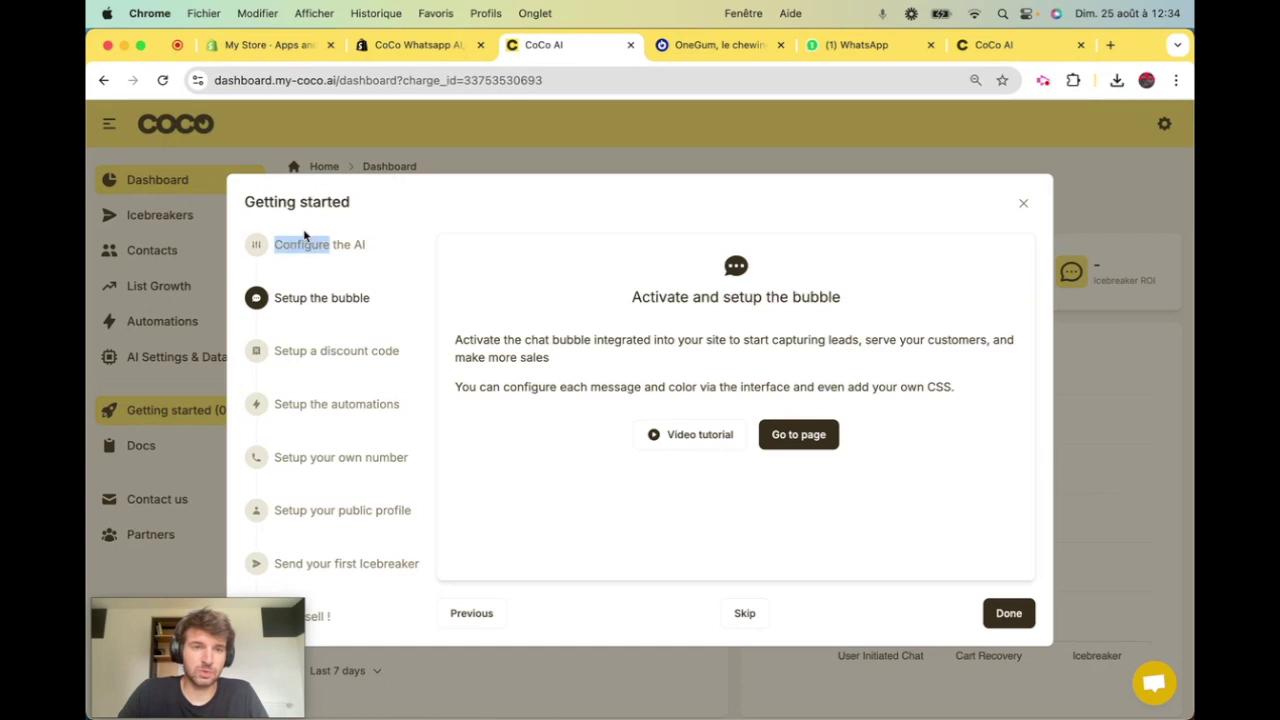
pyautogui.click(302, 242)
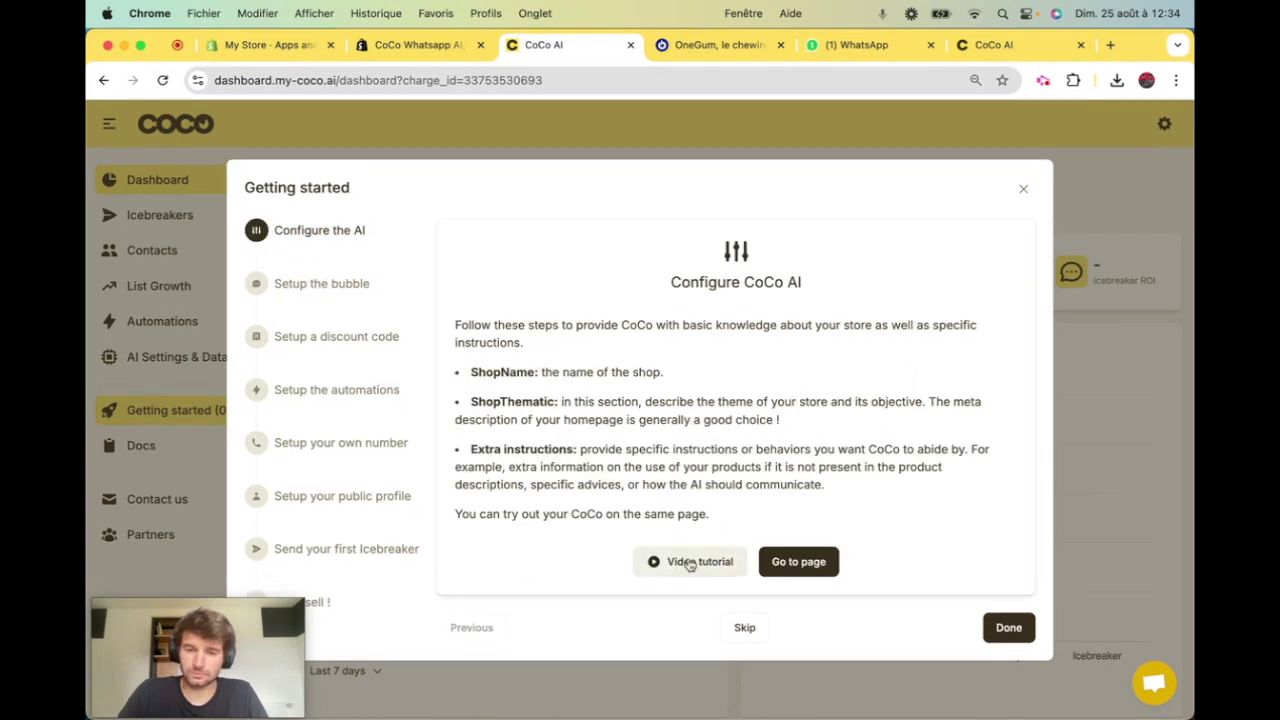
pyautogui.click(805, 562)
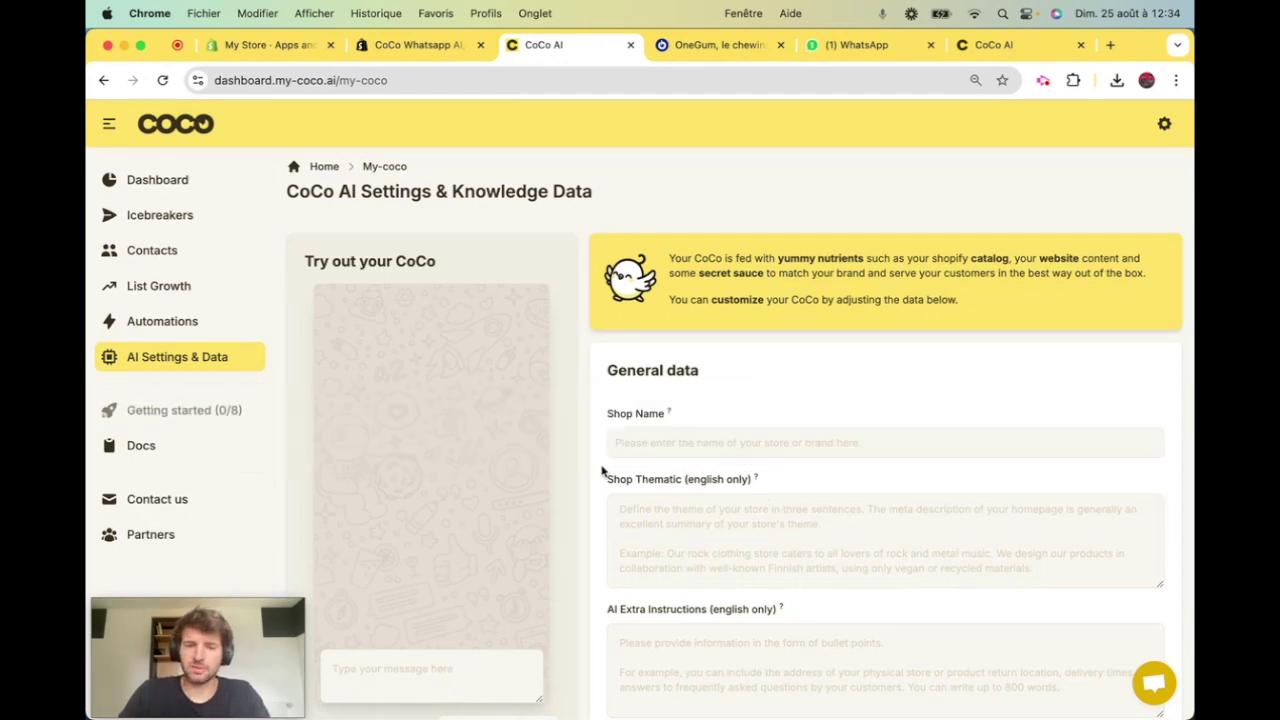
# Set the shop name in the general data to the suggested entry Coco.
pyautogui.scroll(-3, 686, 457)
pyautogui.scroll(-1, 817, 537)
pyautogui.scroll(-1, 686, 262)
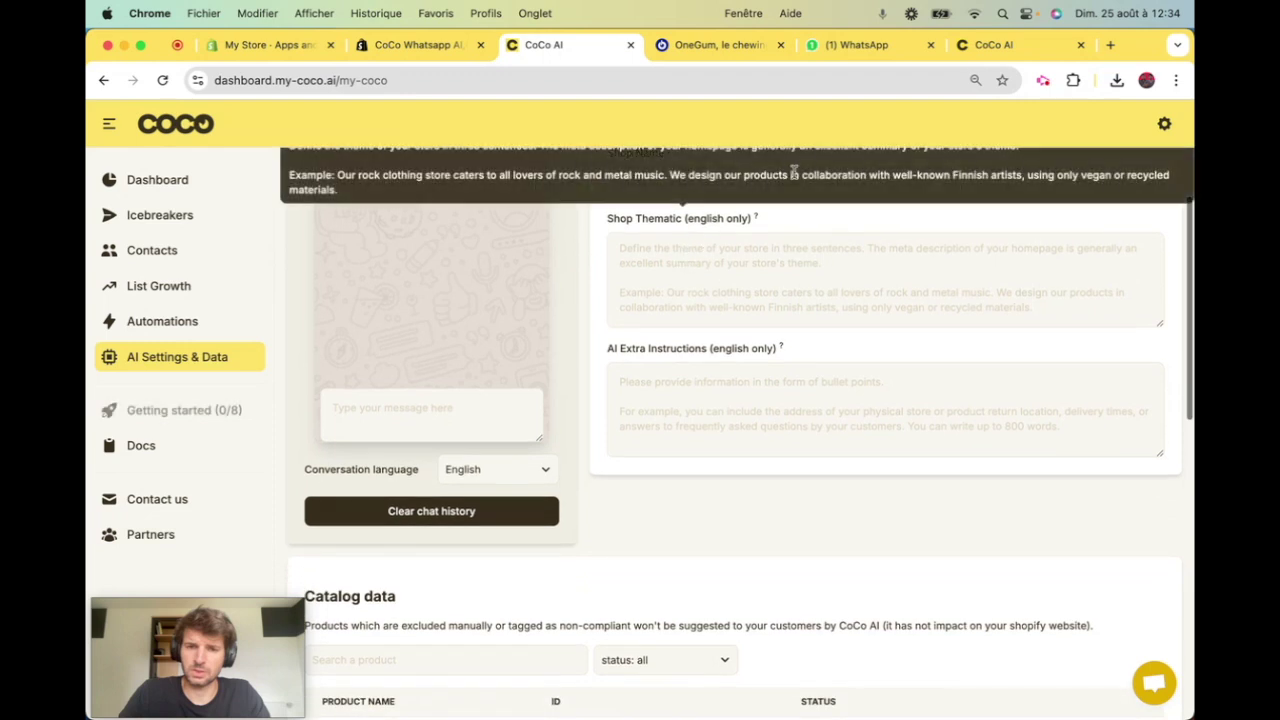
pyautogui.scroll(2, 808, 263)
pyautogui.click(815, 279)
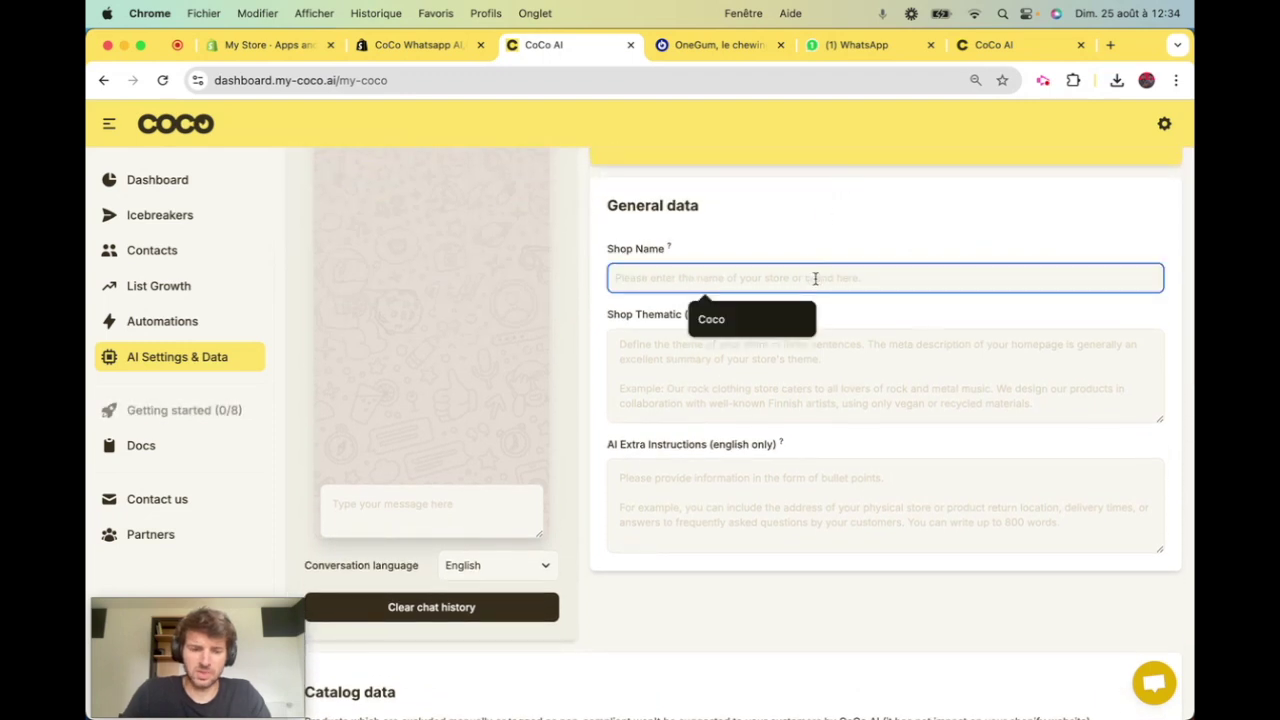
pyautogui.click(770, 322)
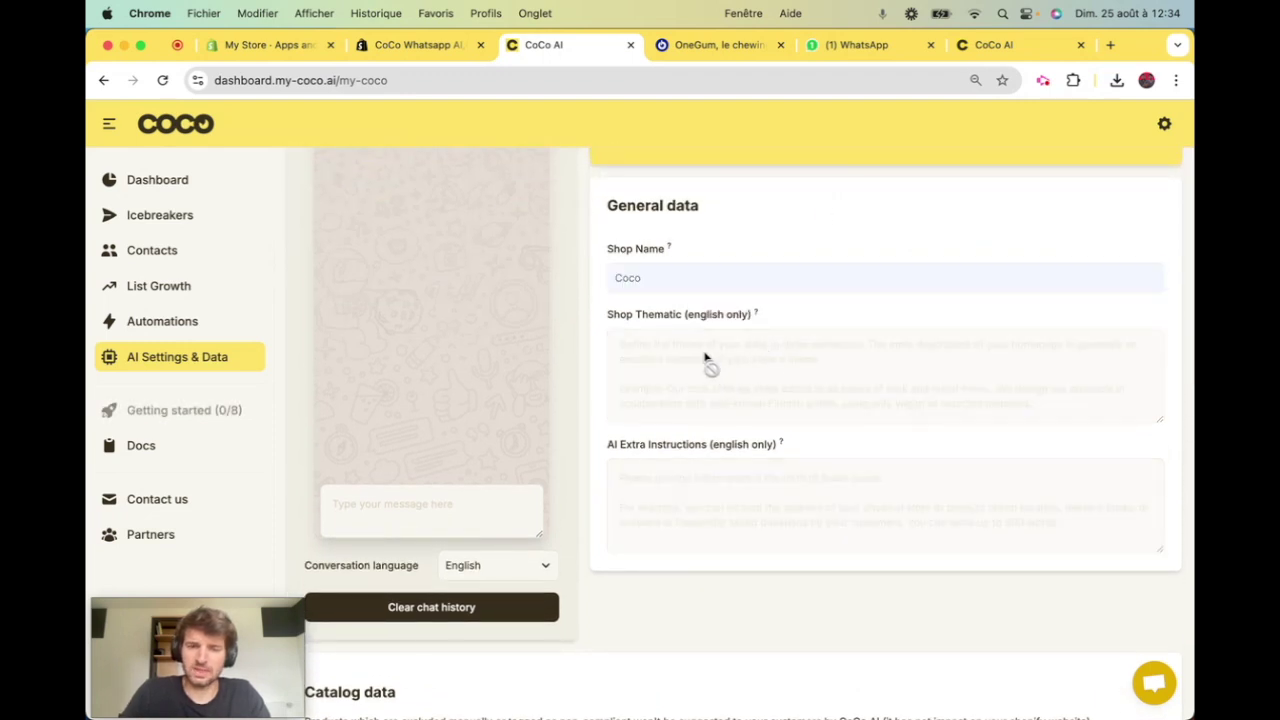
# Describe the shop thematic as "We sell coconuts" and commit the entry.
pyautogui.scroll(1, 658, 356)
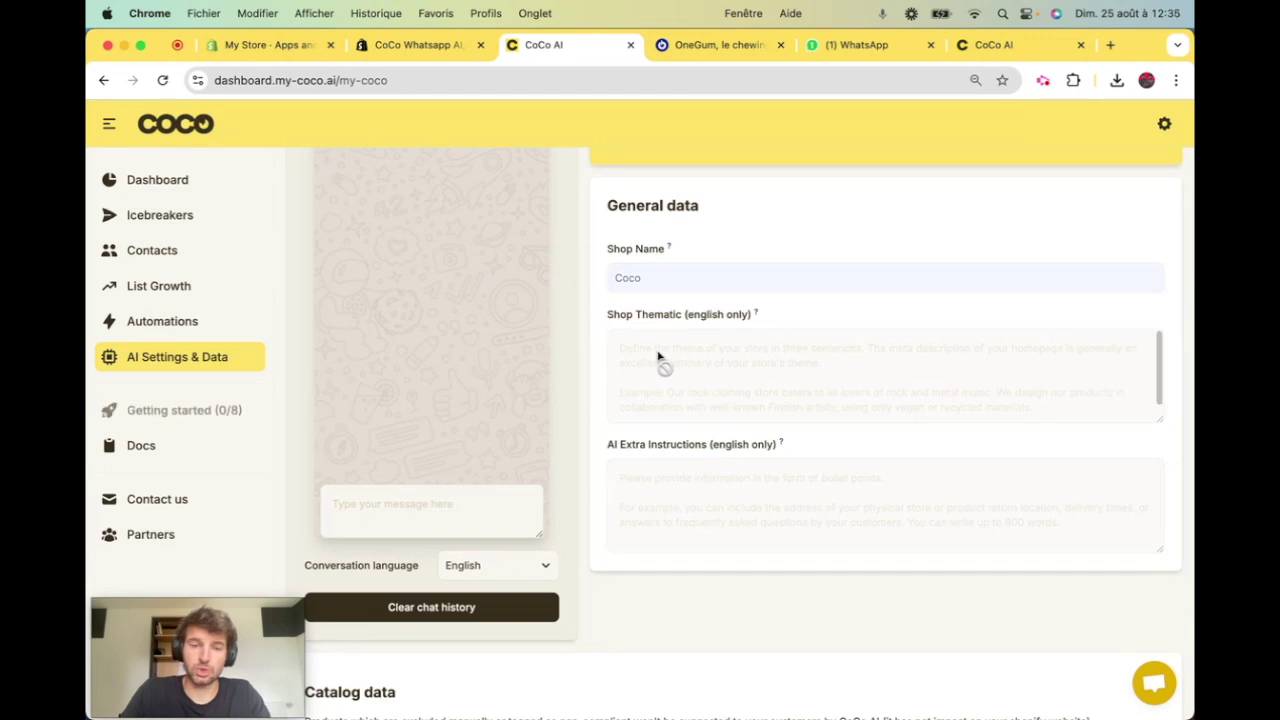
pyautogui.click(703, 364)
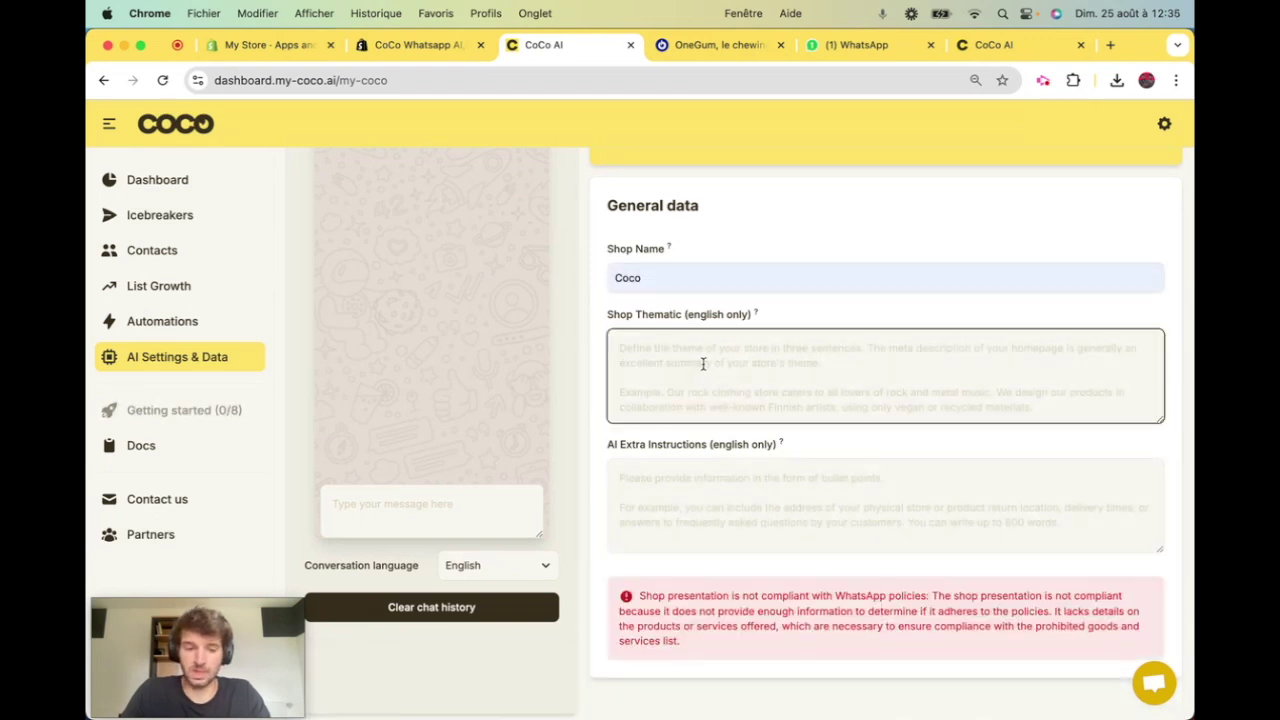
pyautogui.write('We sell coconuts')
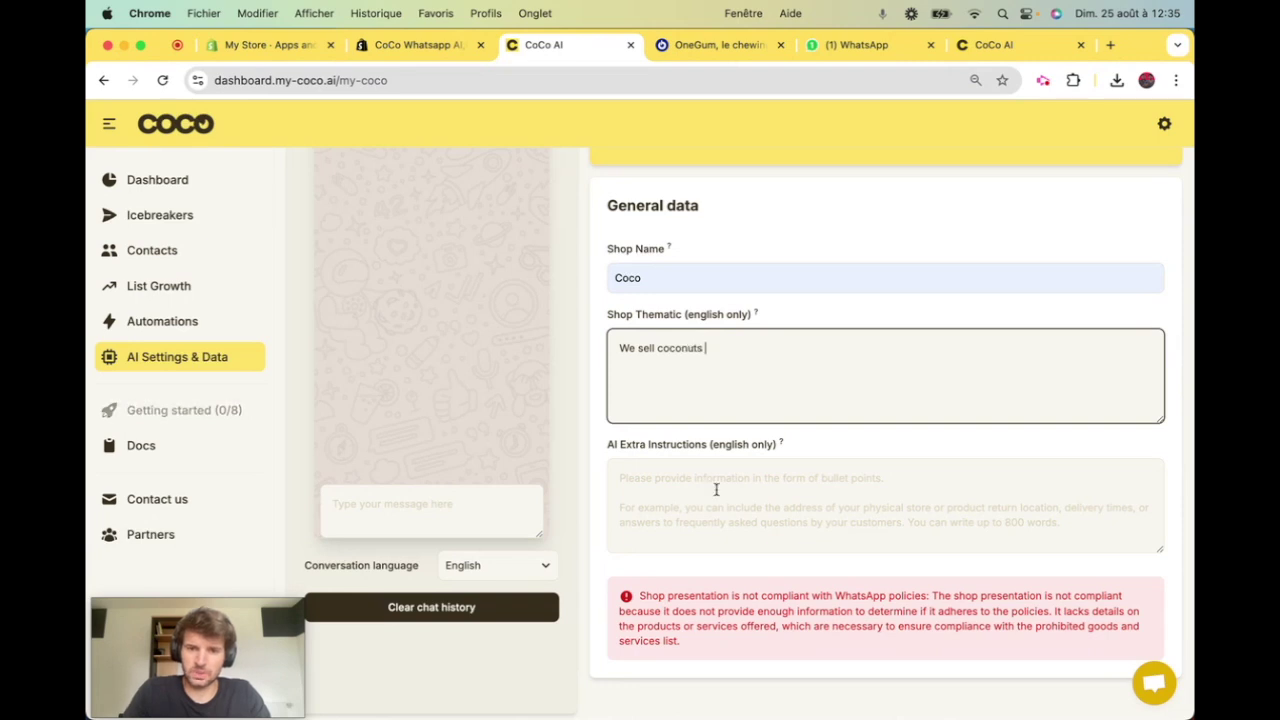
pyautogui.click(716, 490)
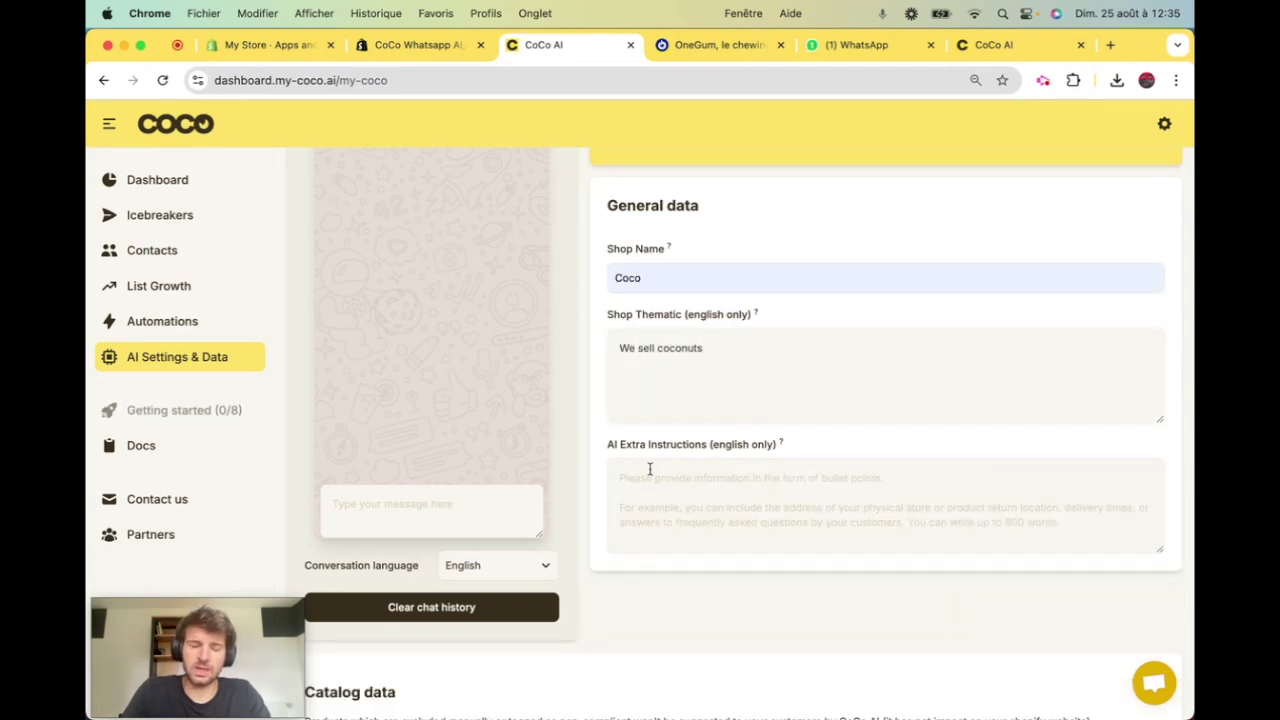
# Add the AI extra instruction "we dont ship to poland" and commit the entry.
pyautogui.click(715, 493)
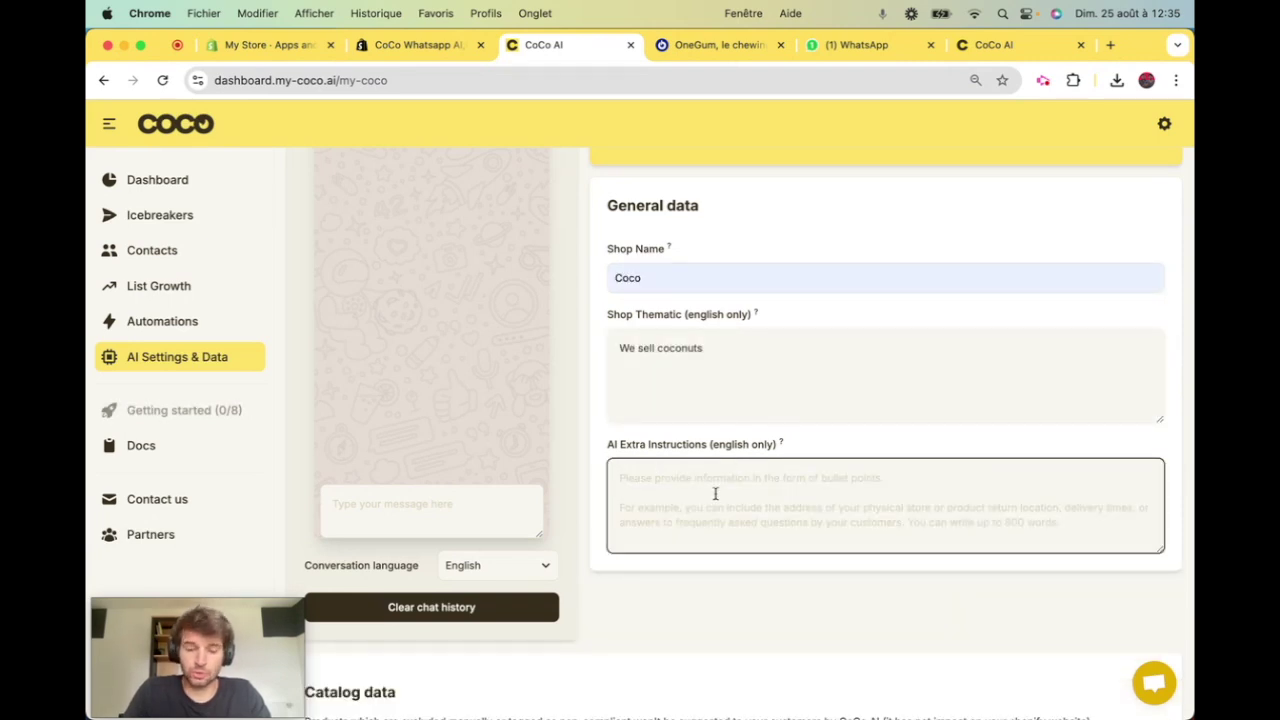
pyautogui.write('w')
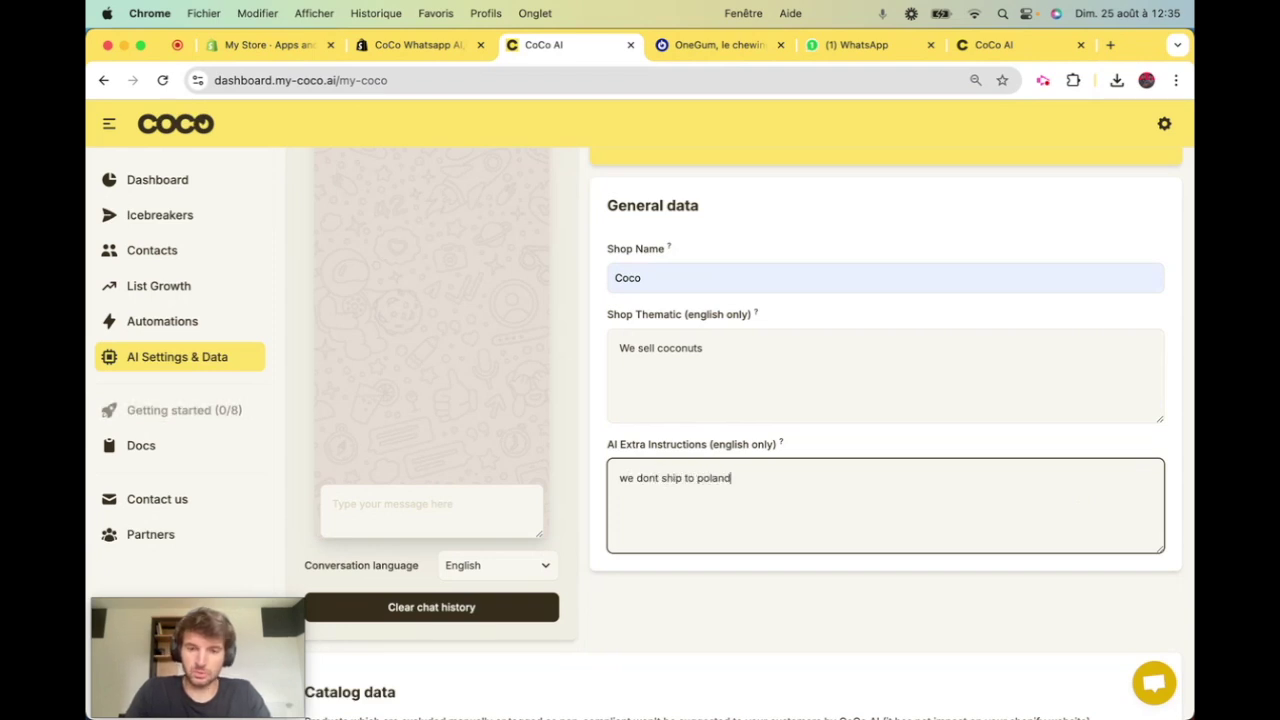
pyautogui.write('e dont ship to poland')
pyautogui.click(703, 611)
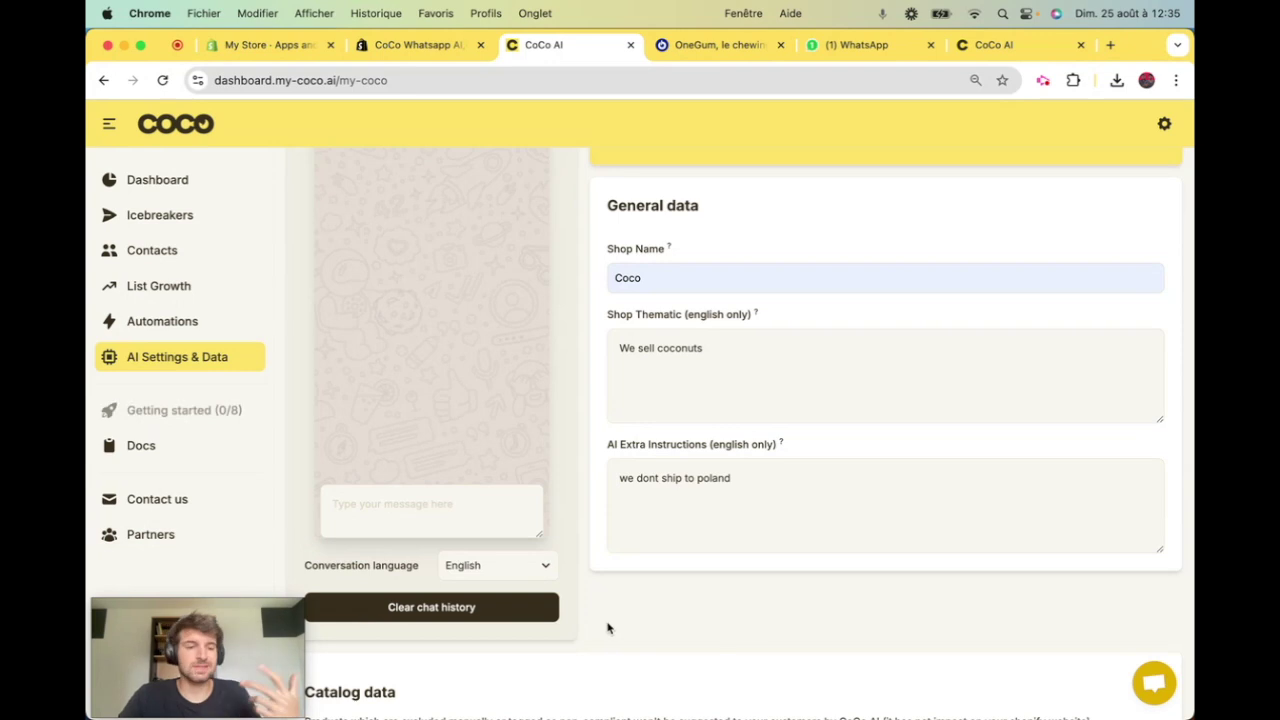
# Check the shop's catalog data and set the conversation language of the CoCo test chat to French.
pyautogui.scroll(-1, 607, 628)
pyautogui.scroll(-5, 607, 628)
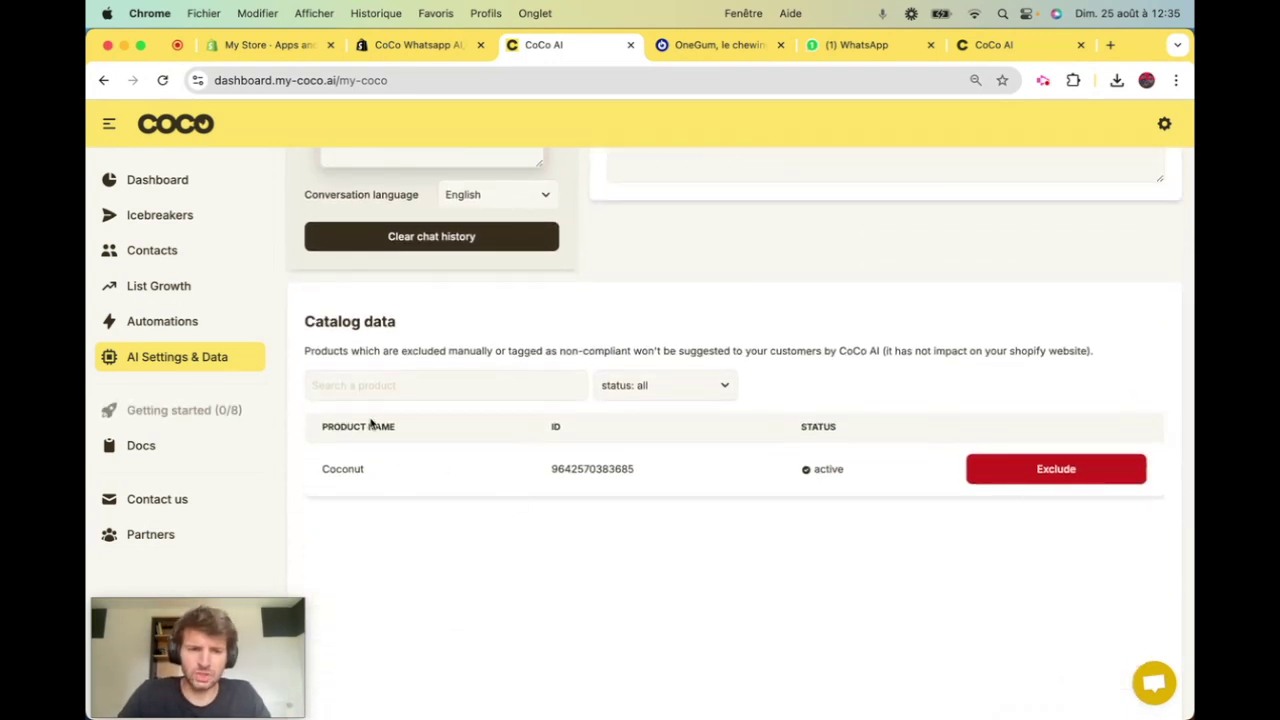
pyautogui.scroll(7, 604, 458)
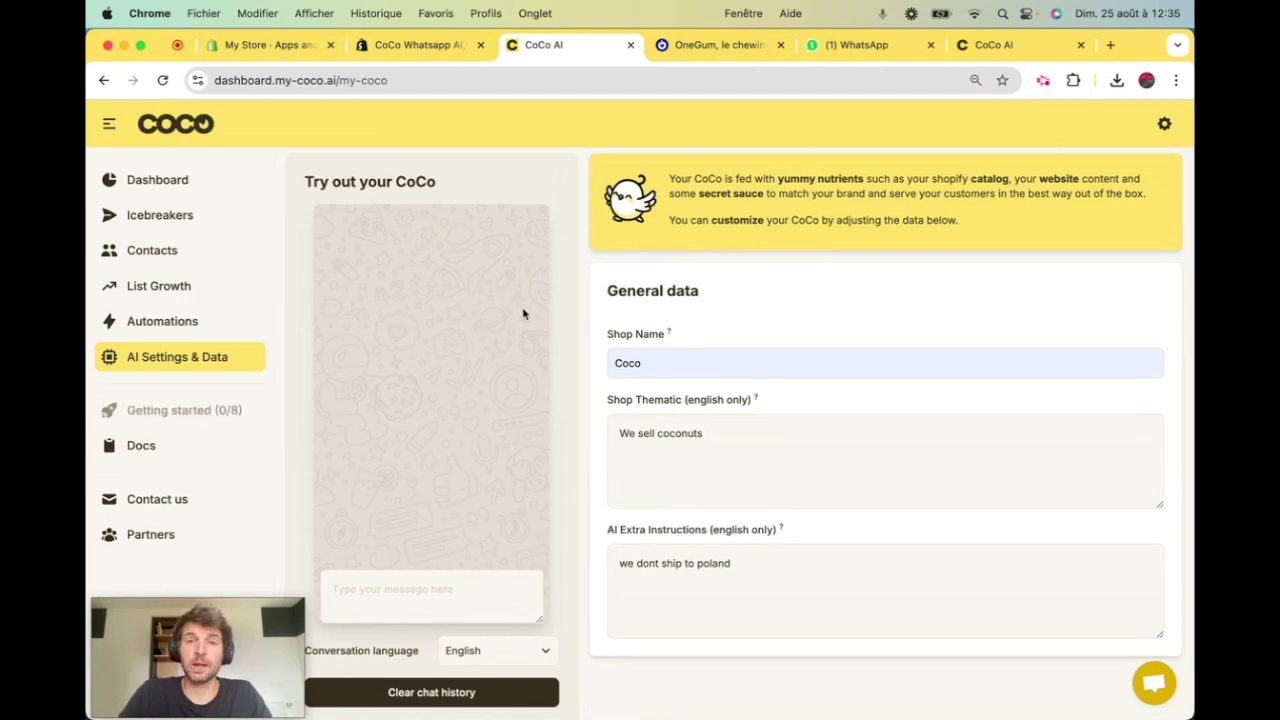
pyautogui.click(425, 604)
pyautogui.click(500, 651)
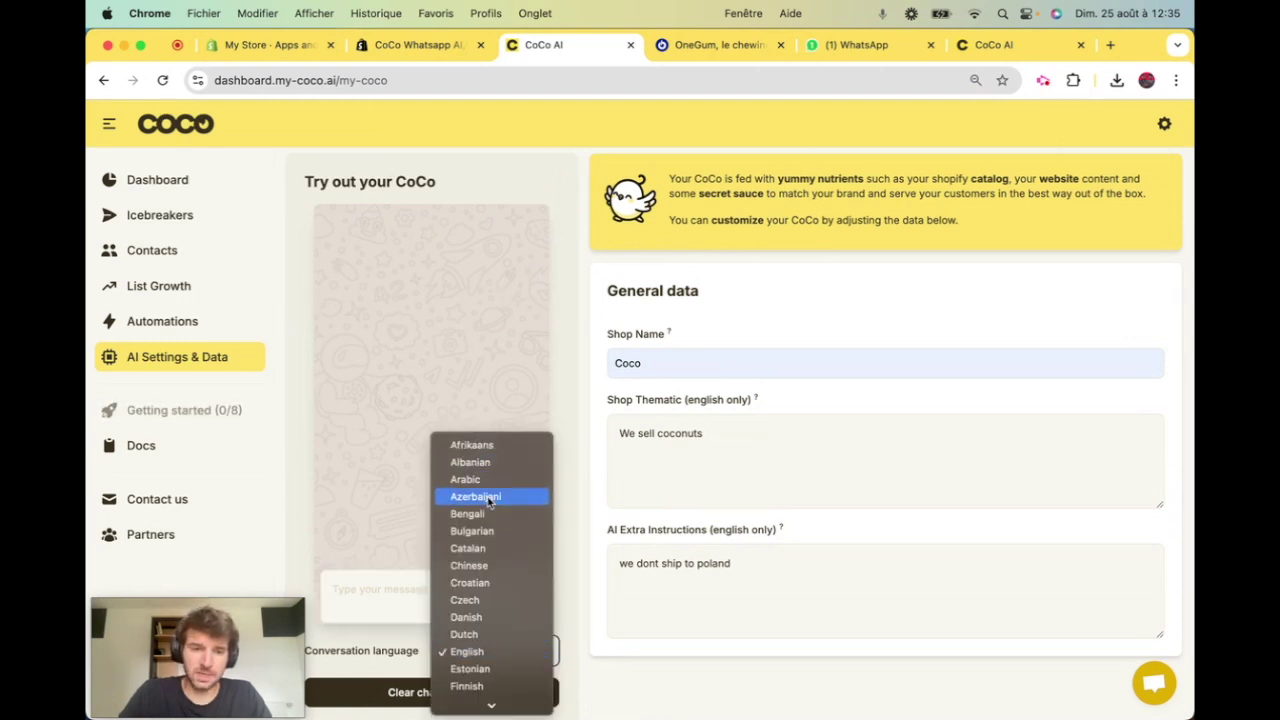
pyautogui.scroll(-2, 490, 575)
pyautogui.click(482, 651)
# Send the messages "d'ou viennent vos noix de coco" and "je veux en acheter" in the CoCo test chat.
pyautogui.click(382, 588)
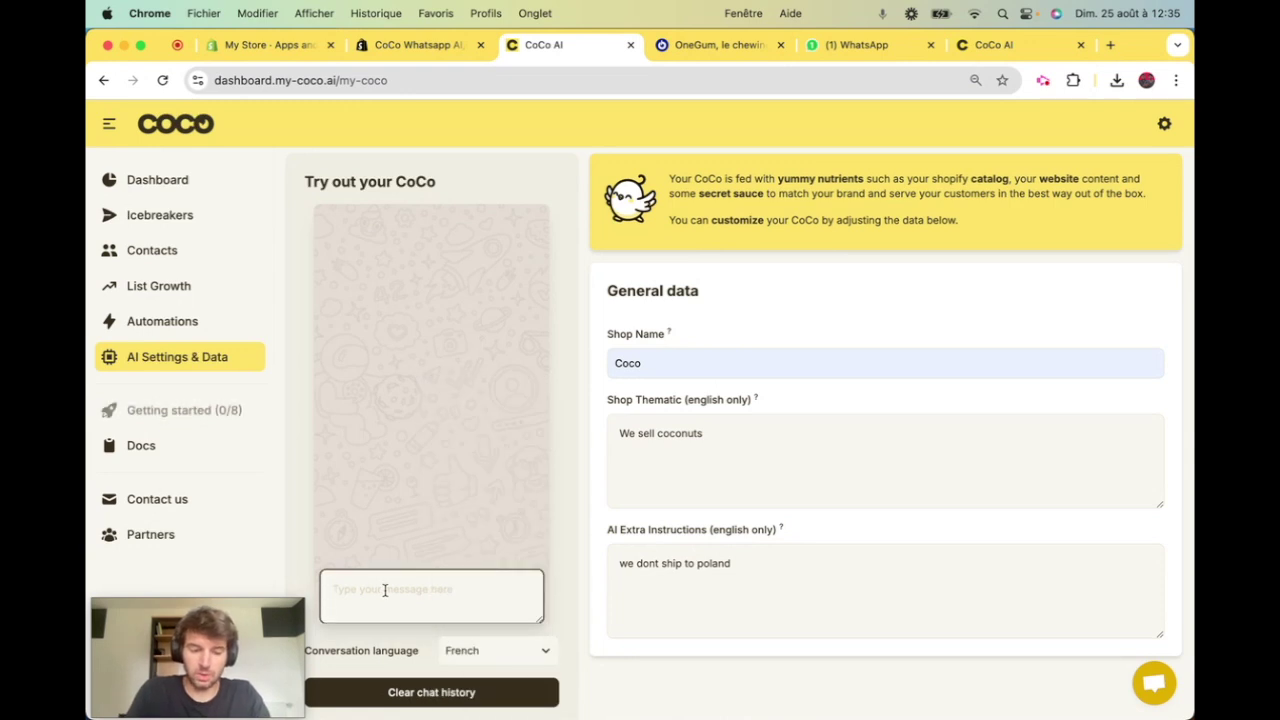
pyautogui.write("d'ou viennent vos noix de coco")
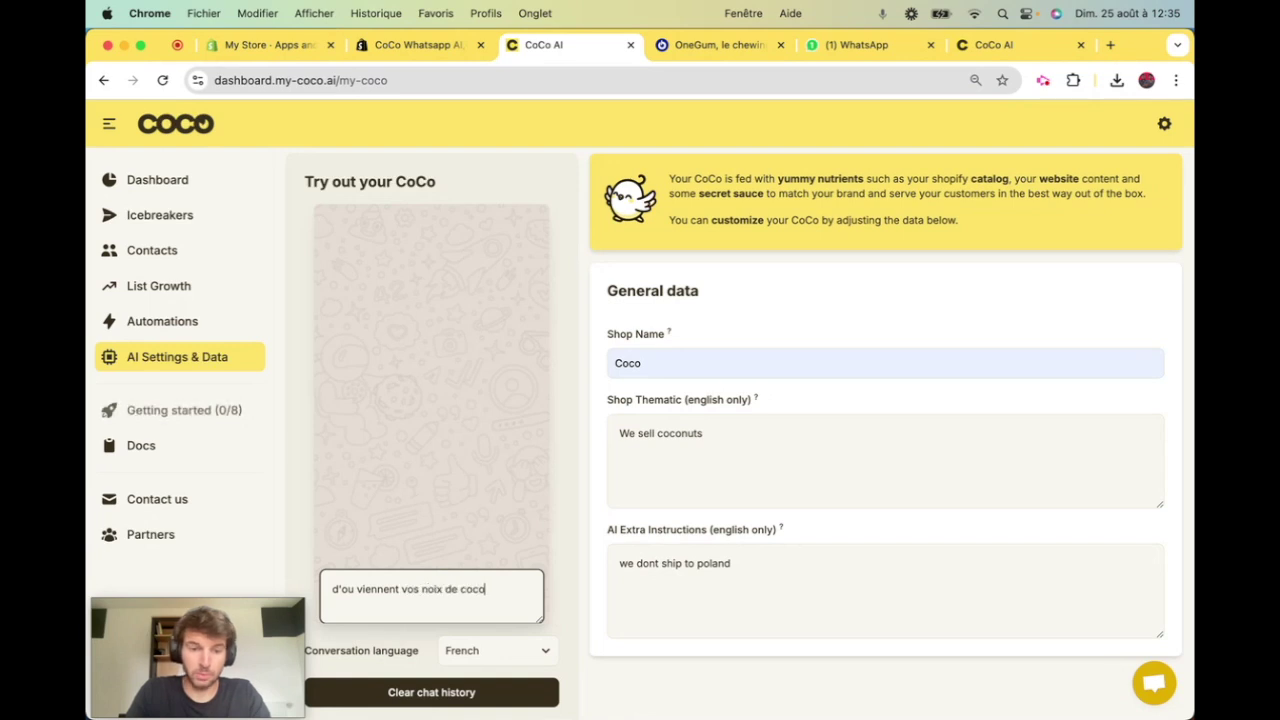
pyautogui.press('Return')
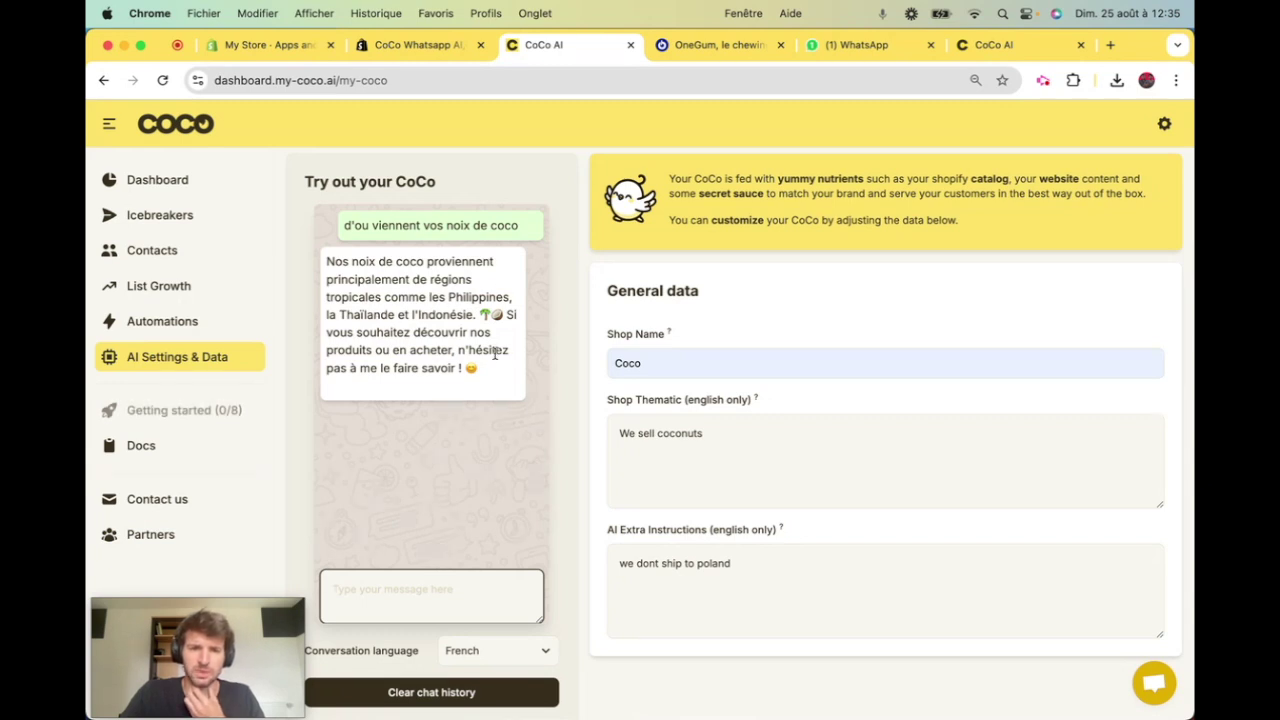
pyautogui.write('je veux en acheter')
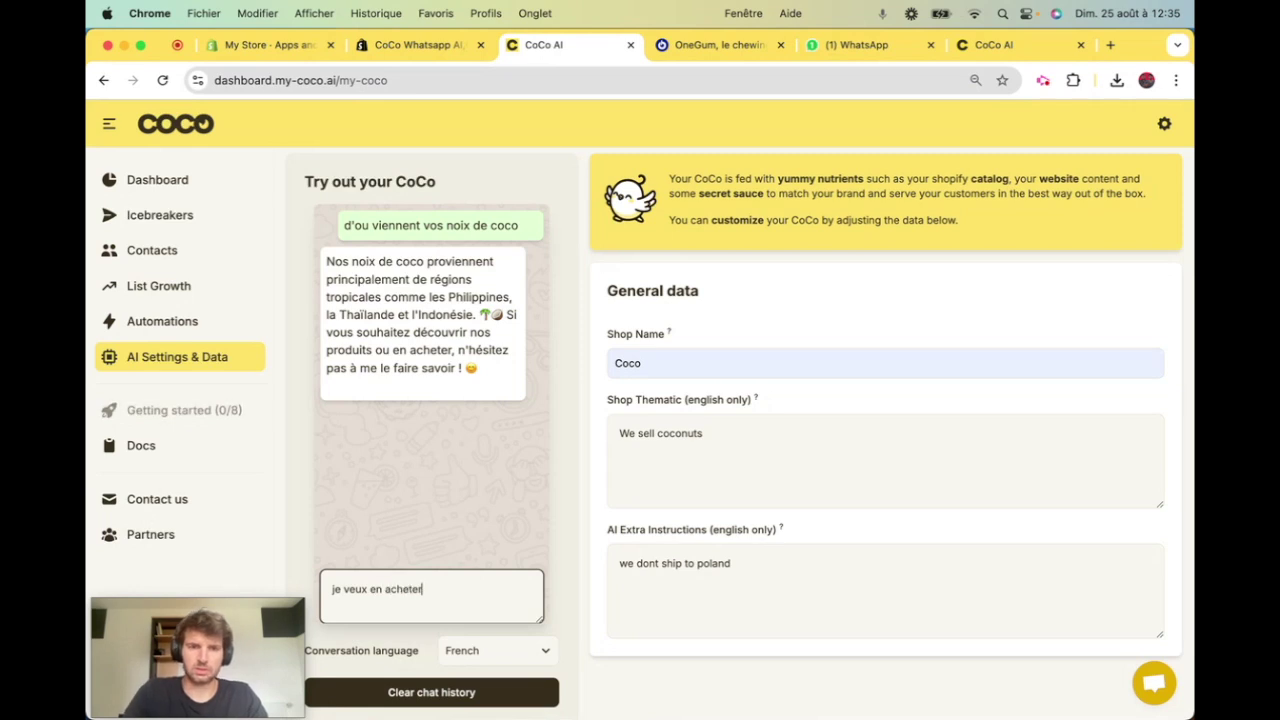
pyautogui.press('Return')
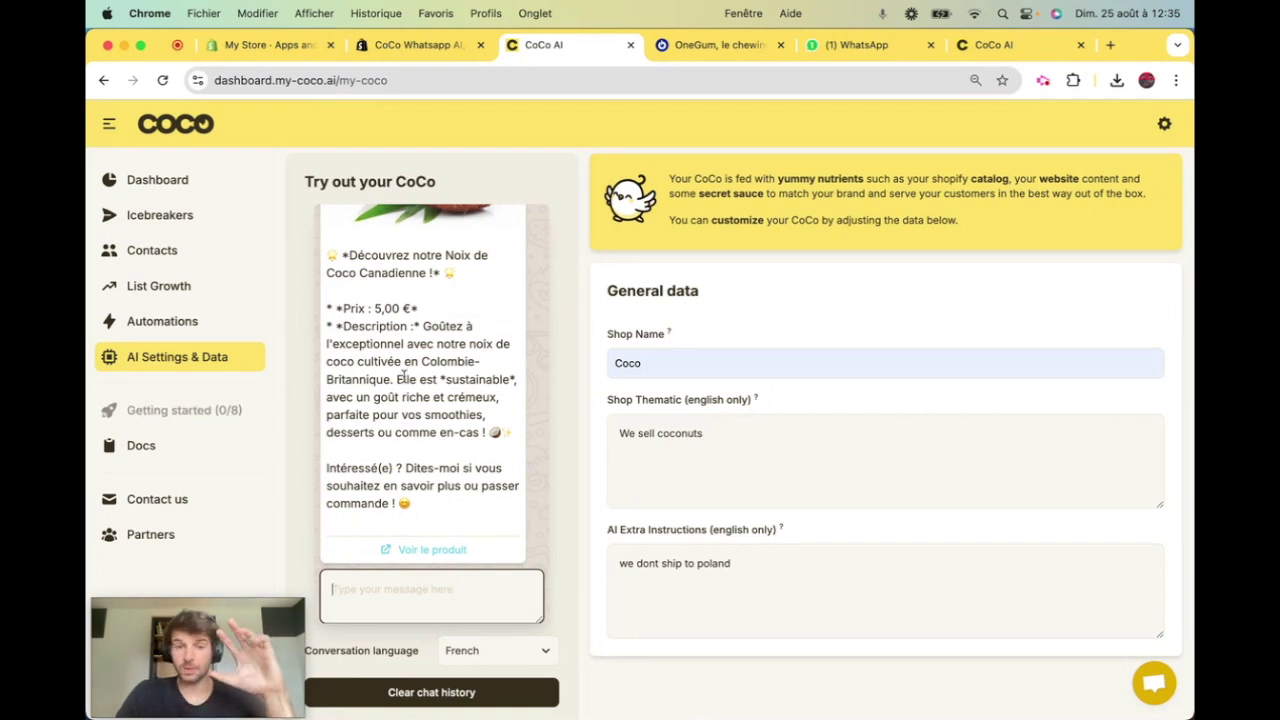
# Go to the bubble's setup page from the Setup the bubble step of the Getting started guide and open the chat preview.
pyautogui.click(150, 411)
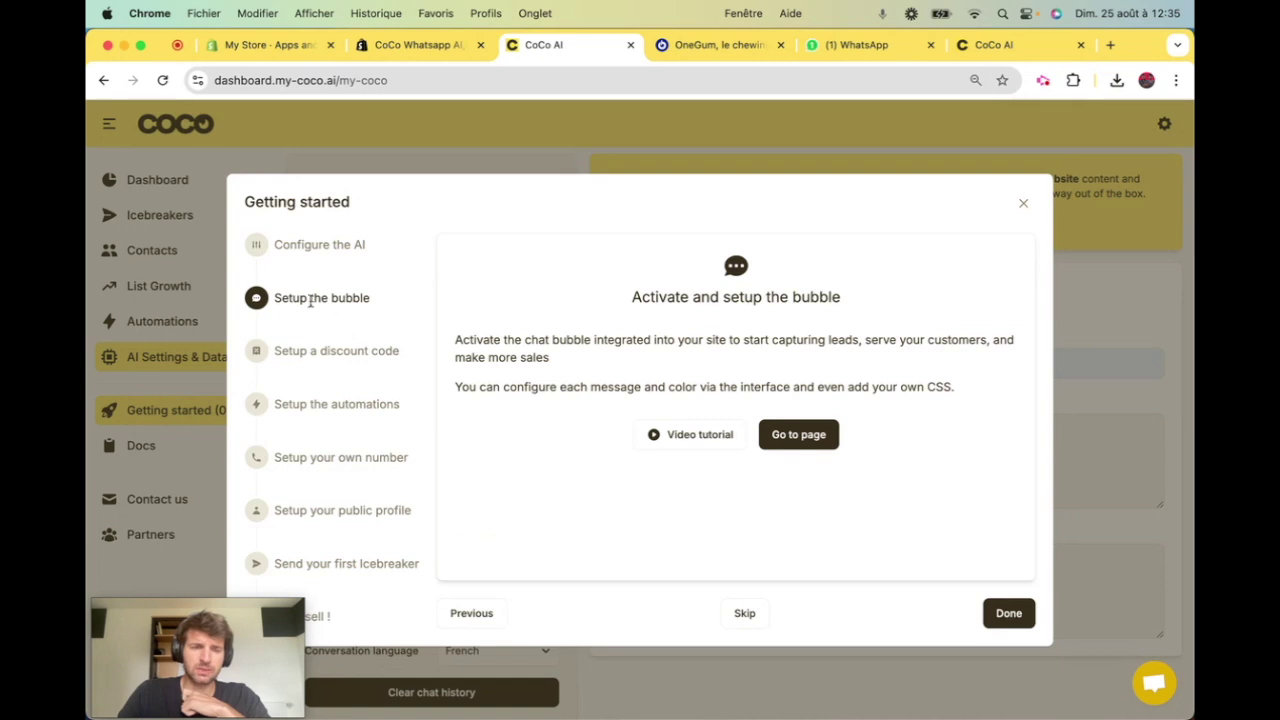
pyautogui.click(815, 436)
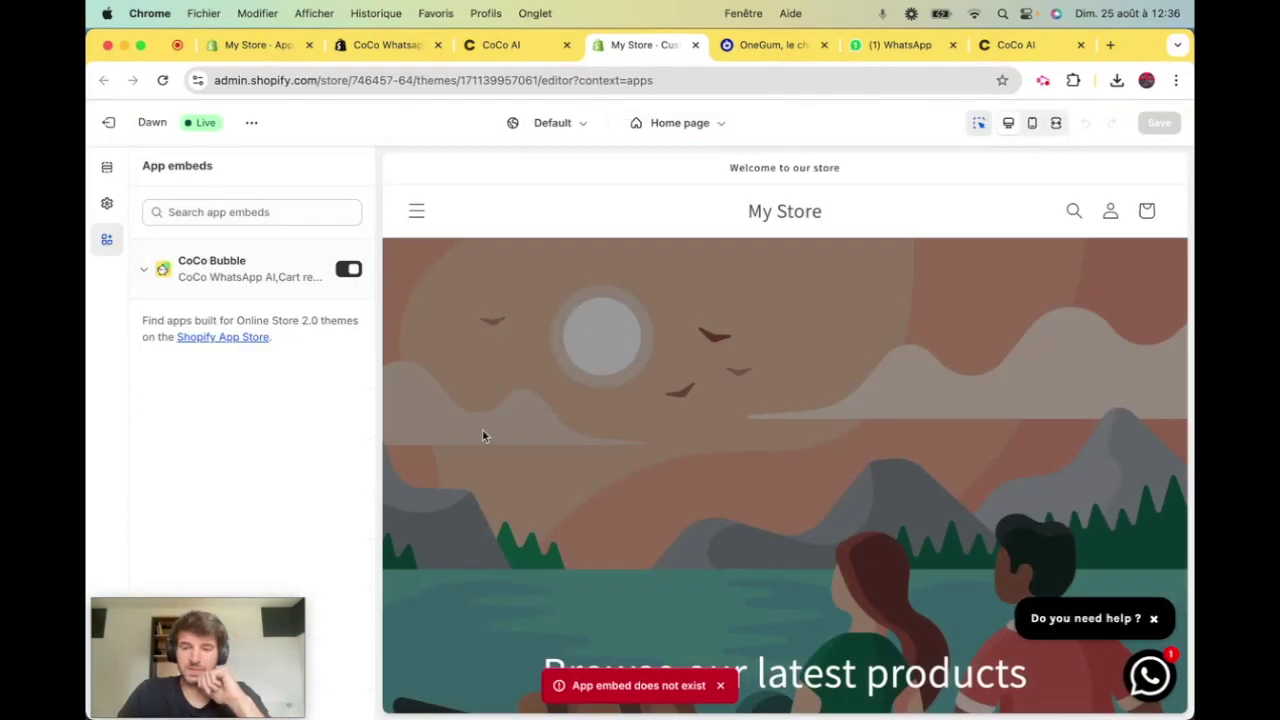
pyautogui.click(719, 687)
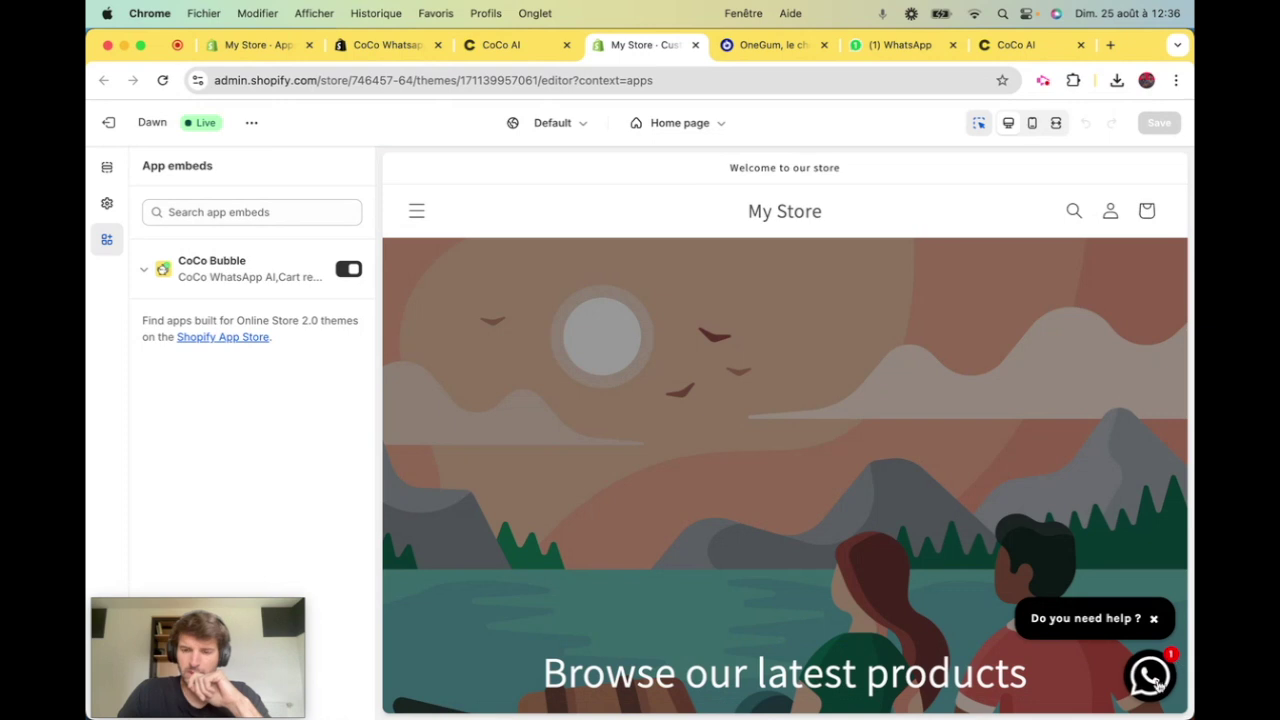
pyautogui.click(1153, 678)
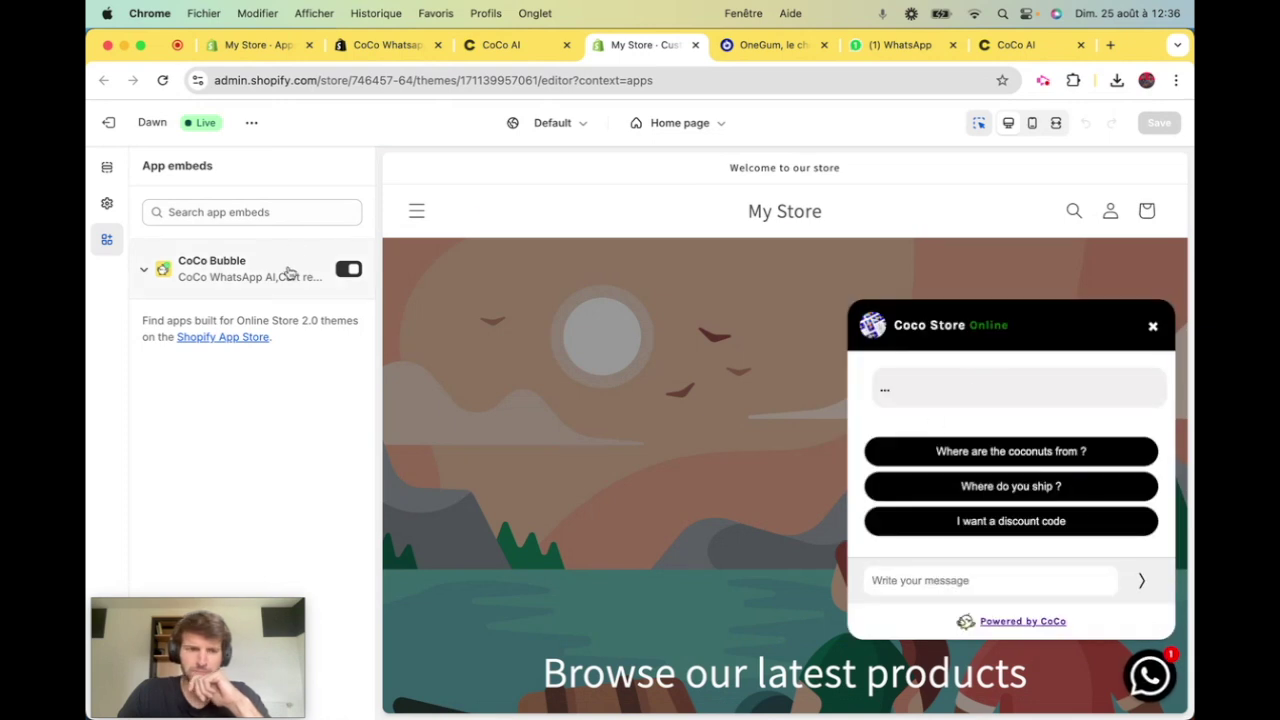
# Switch the CoCo Bubble app embed off and back on, and expand its chatbox settings.
pyautogui.click(349, 269)
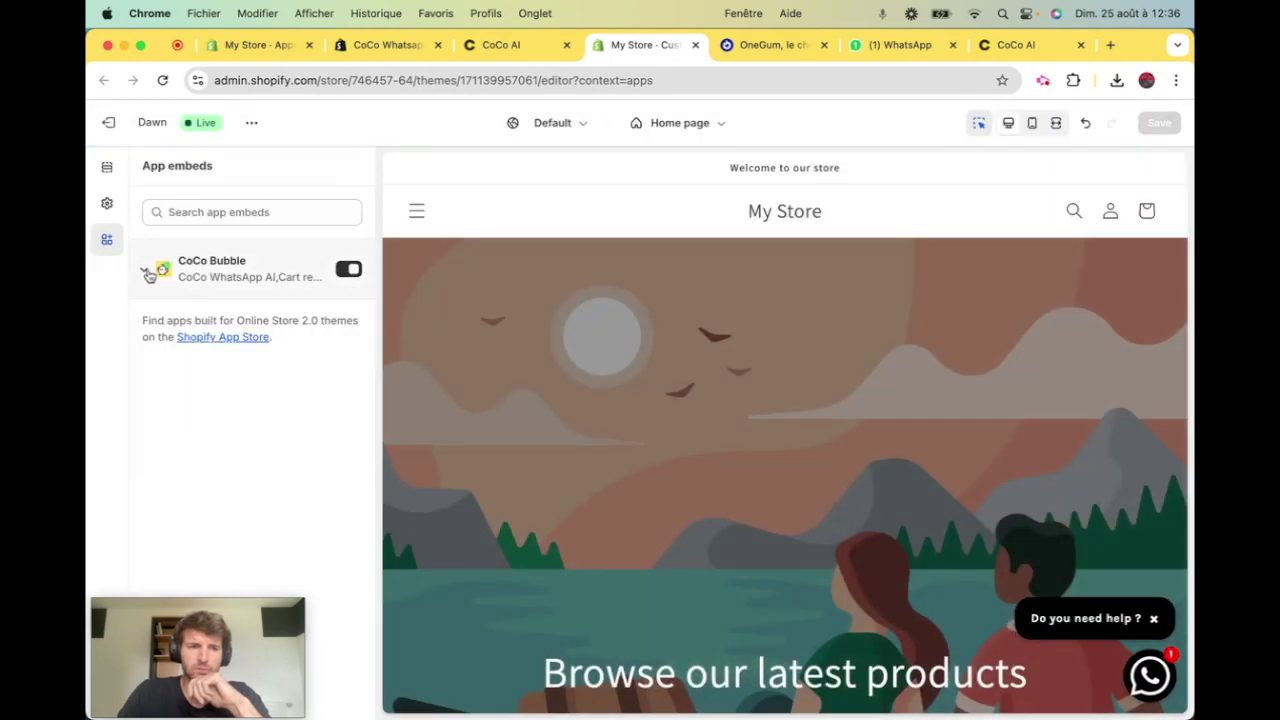
pyautogui.click(144, 268)
pyautogui.scroll(-1, 291, 389)
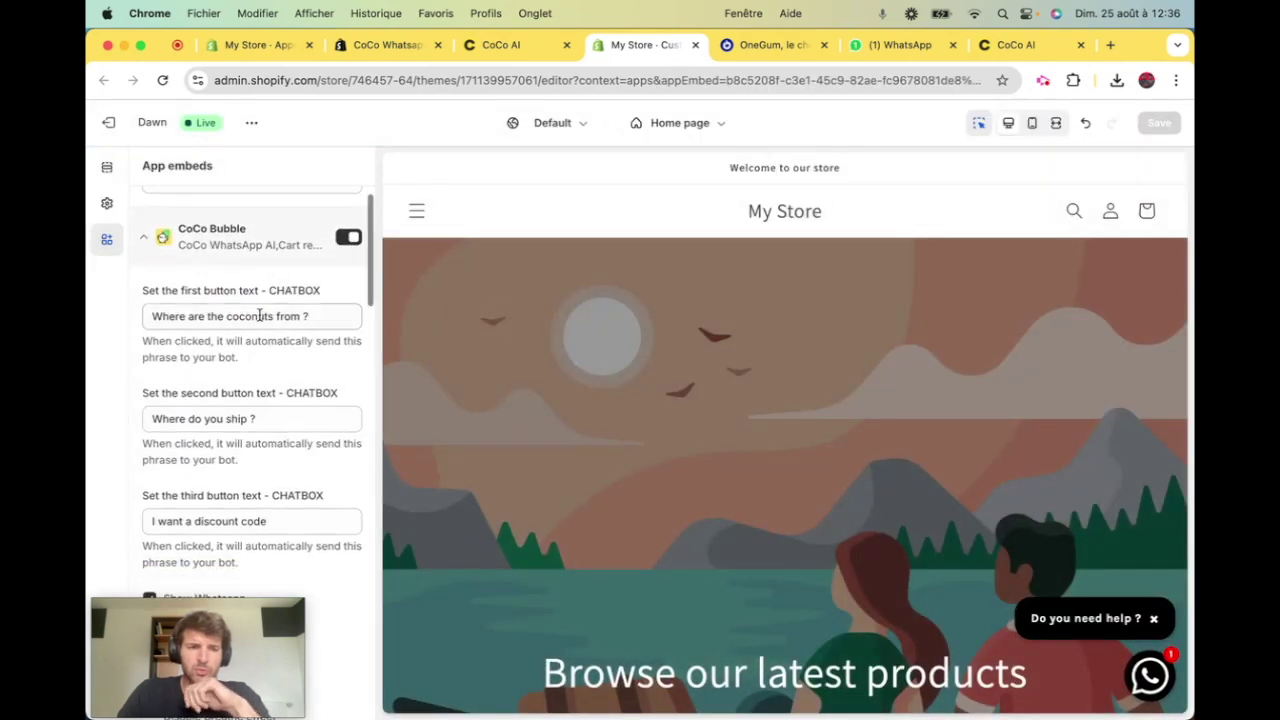
# With the chat preview open, set CoCo Bubble's first chatbox button text to "Bonjour test vid" and save the theme.
pyautogui.click(1045, 618)
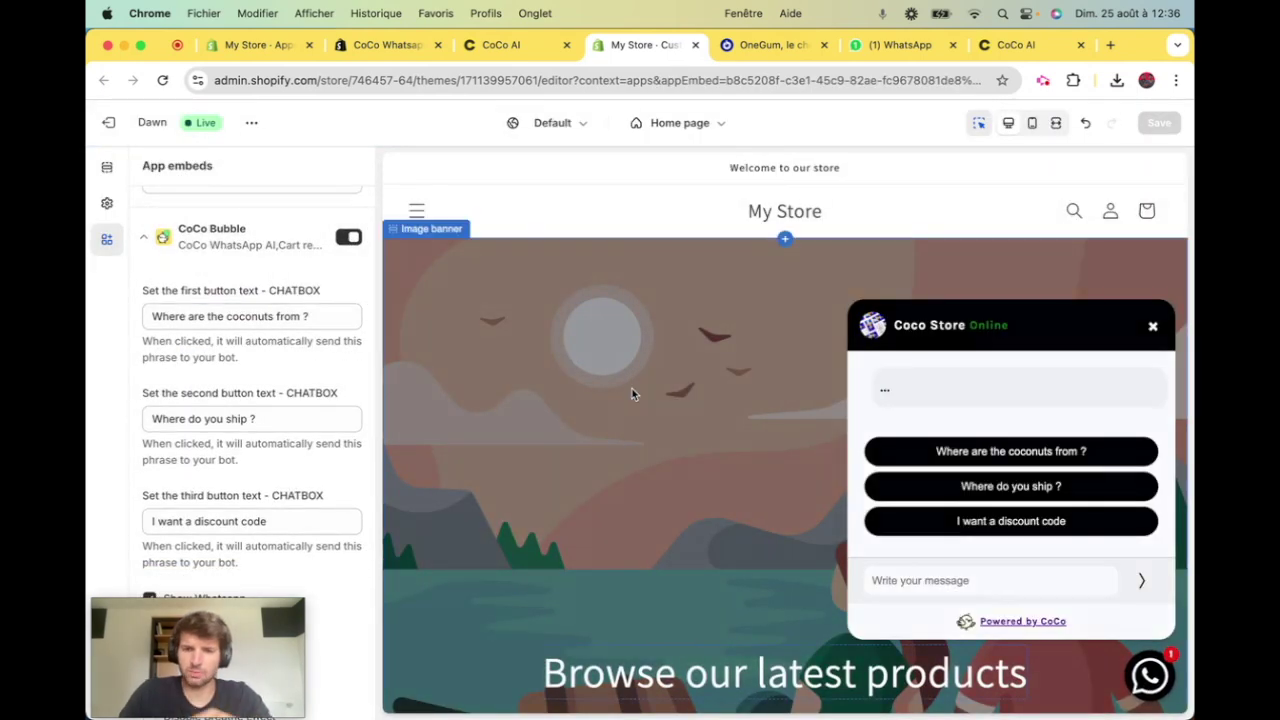
pyautogui.tripleClick(282, 317)
pyautogui.write('Bonjour test vid')
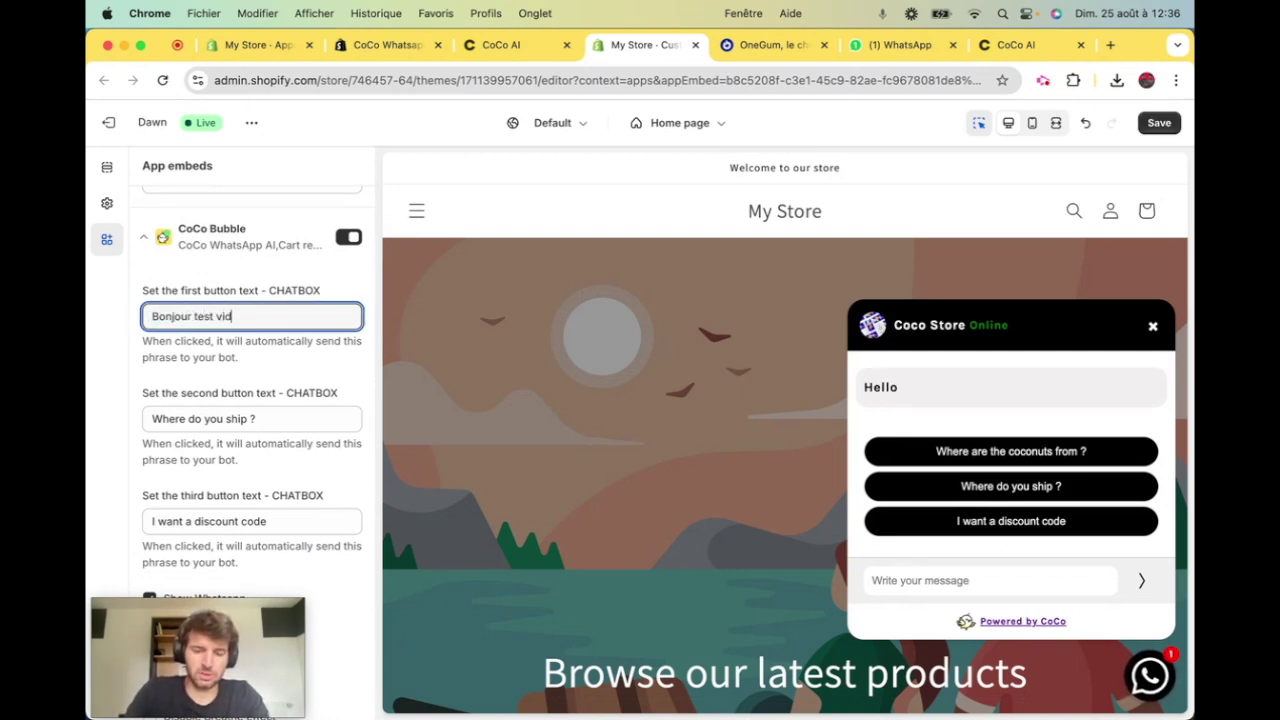
pyautogui.click(1159, 122)
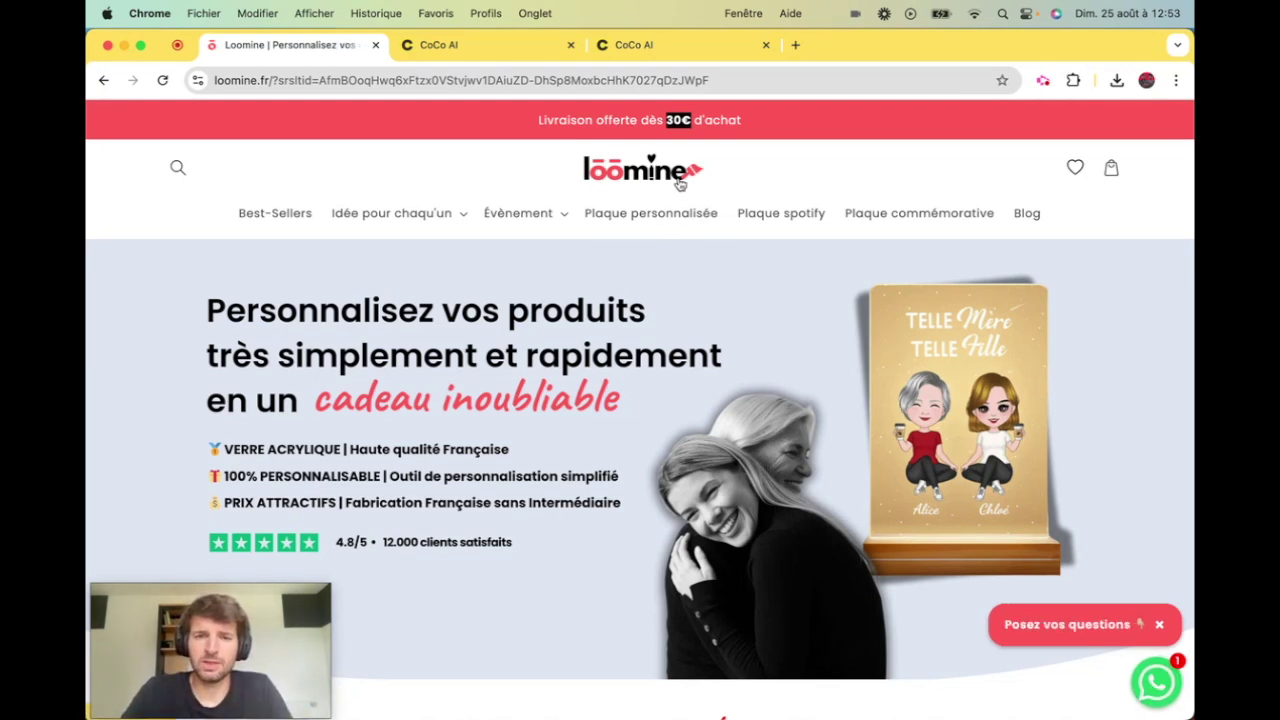
# Choose "J'ai un problème pour personnaliser" in the Loomine store's chat bubble and inspect the shop tag in the prefilled WhatsApp message.
pyautogui.click(1151, 683)
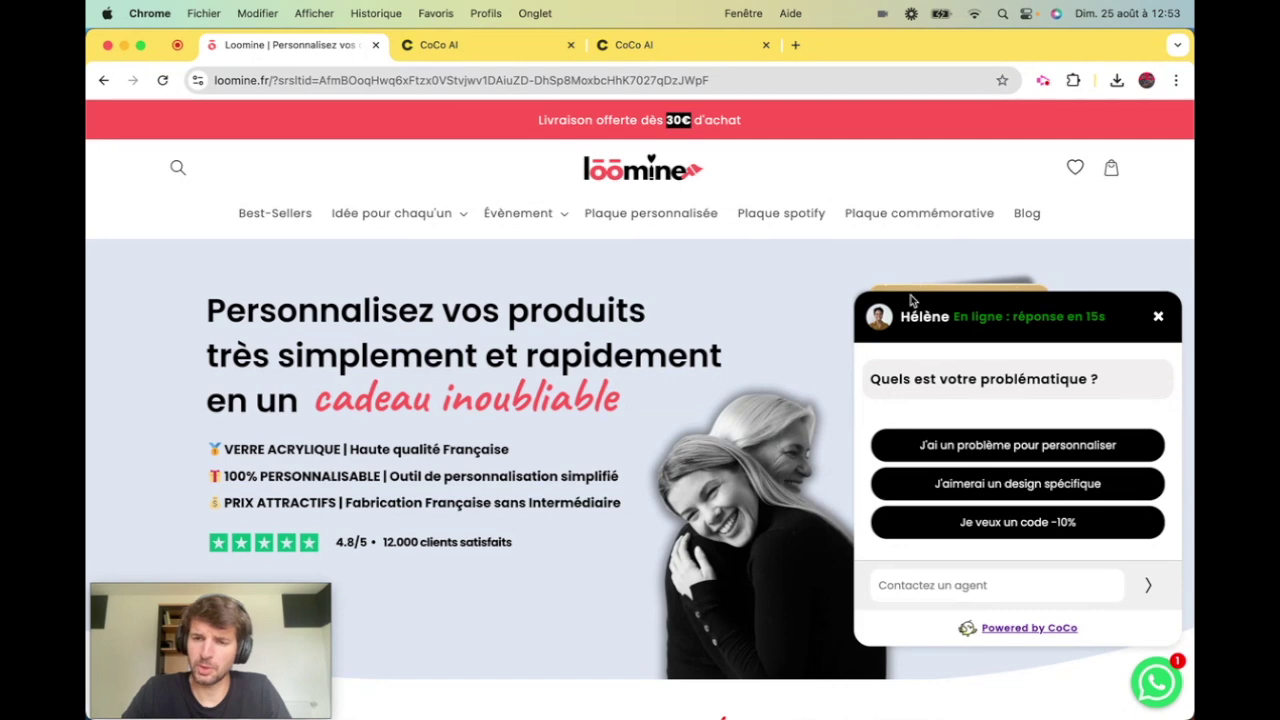
pyautogui.click(1005, 447)
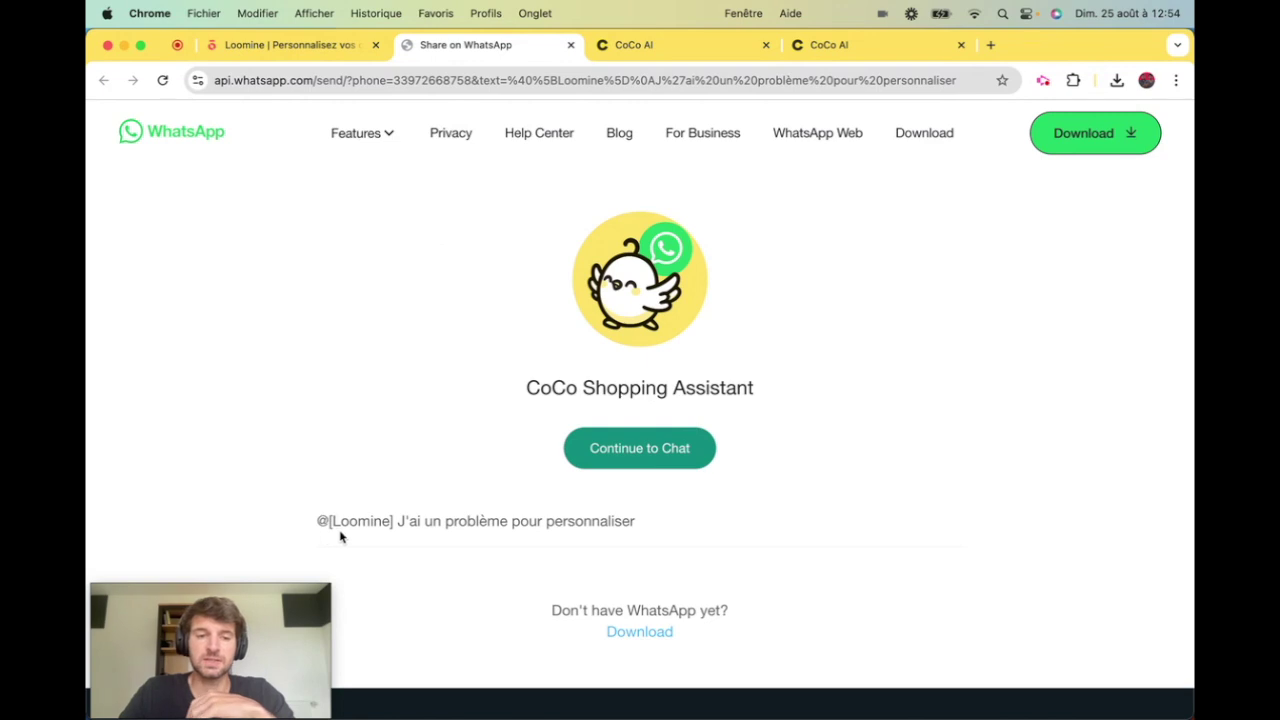
pyautogui.moveTo(322, 521); pyautogui.dragTo(394, 521)
pyautogui.click(420, 503)
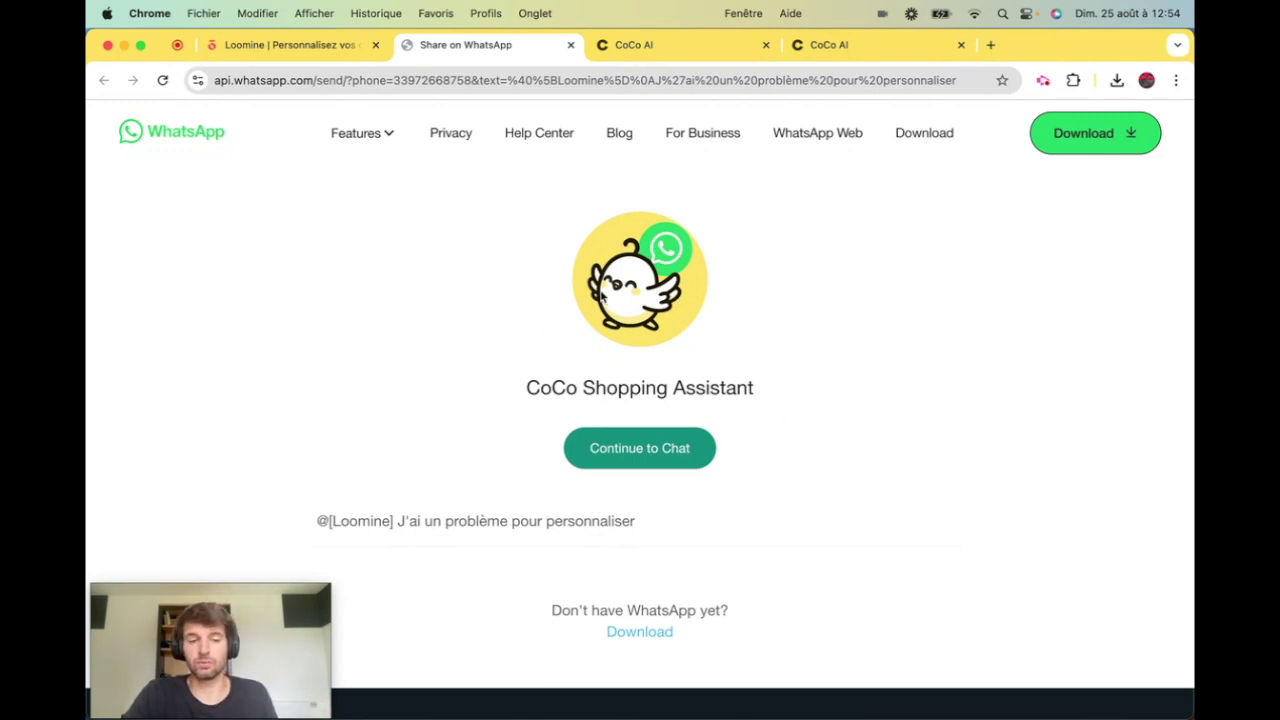
# Switch the CoCo dashboard to the last 30 days and examine the ROI cards and the revenues by chat type.
pyautogui.click(659, 50)
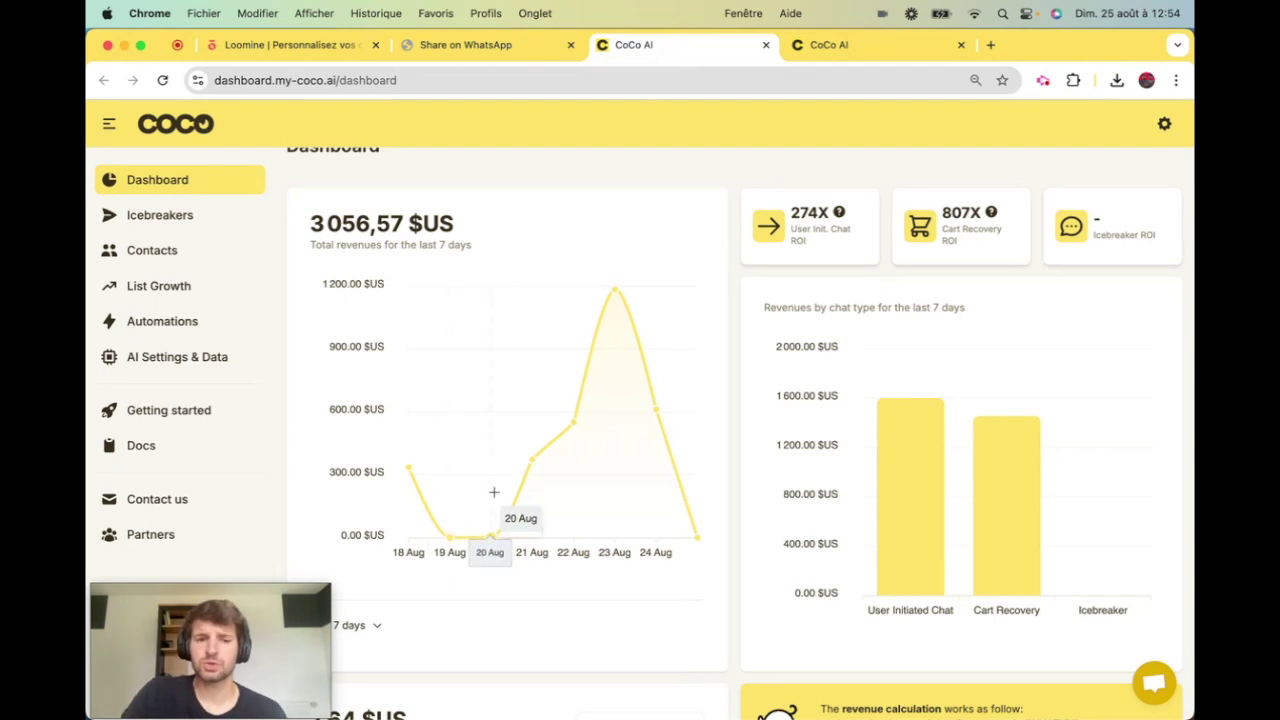
pyautogui.click(378, 626)
pyautogui.click(366, 703)
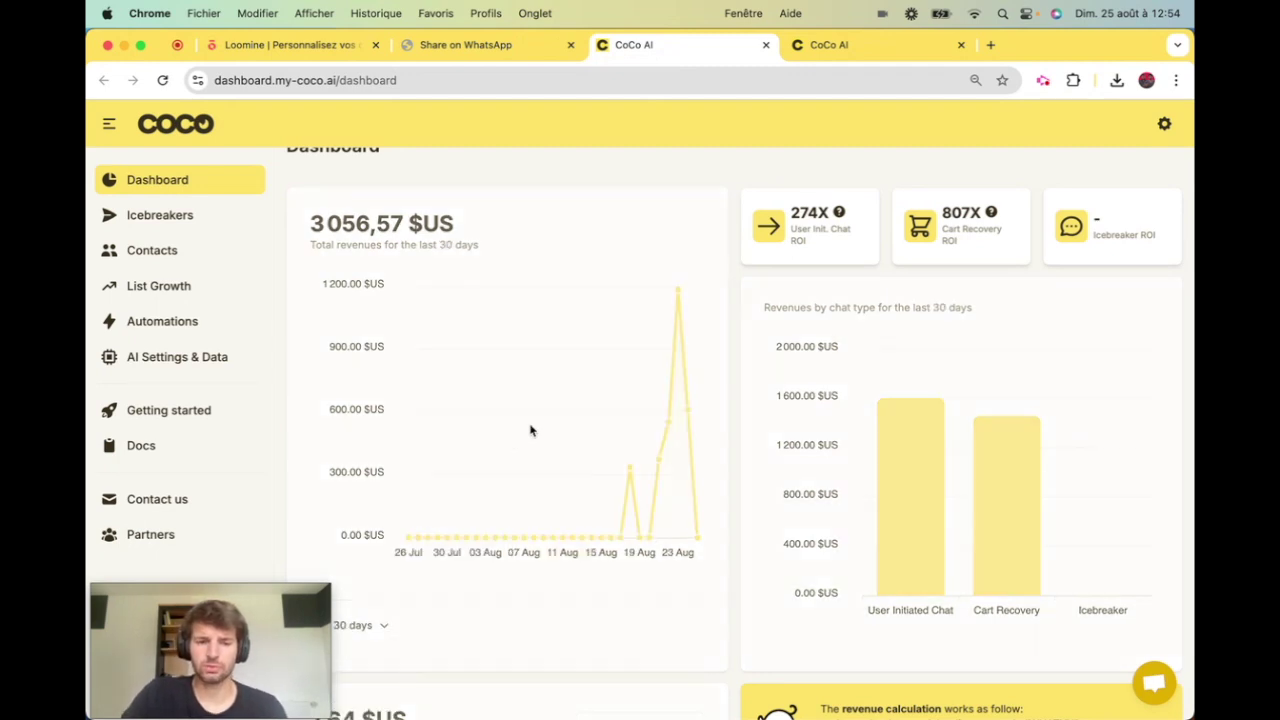
pyautogui.scroll(-1, 477, 306)
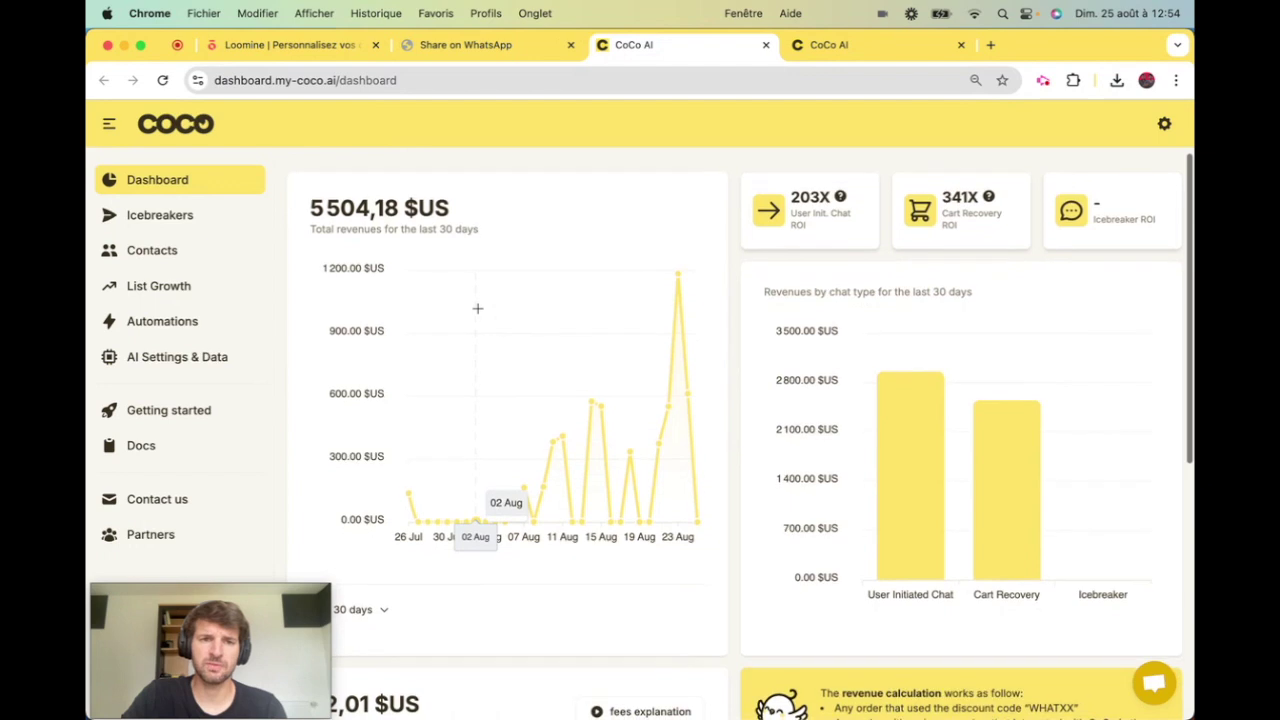
pyautogui.moveTo(955, 188)
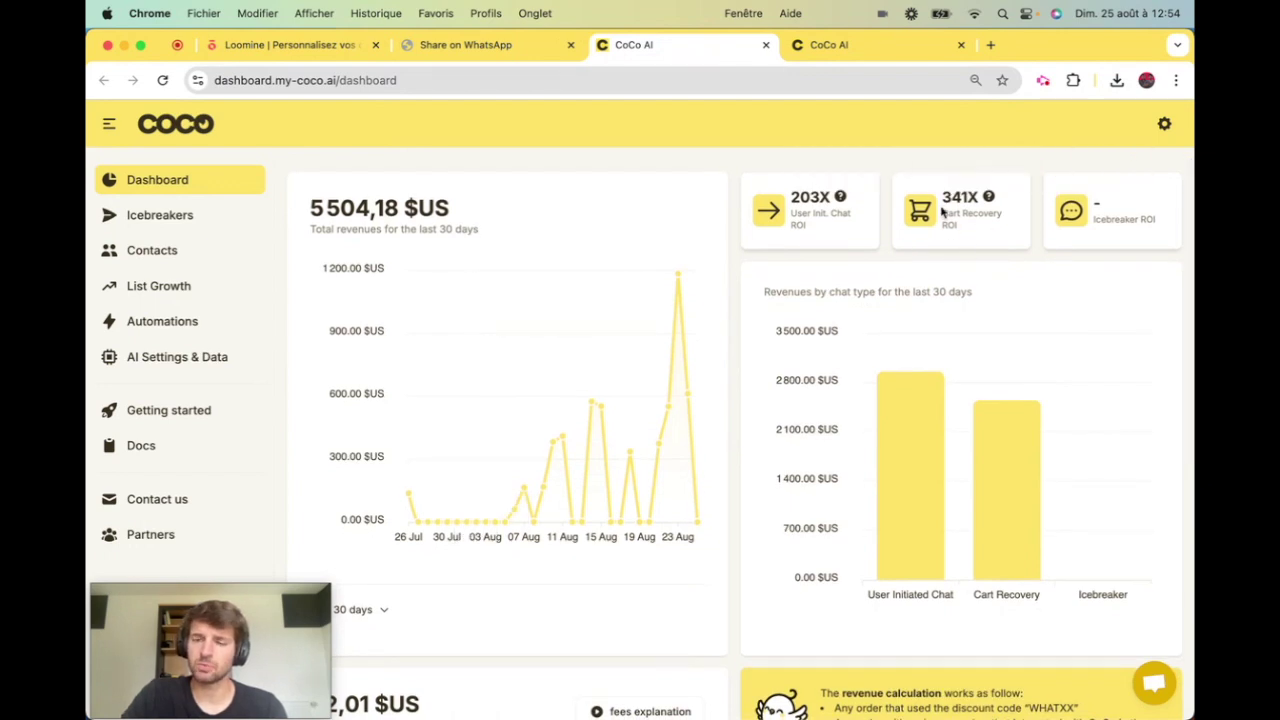
pyautogui.moveTo(1019, 471)
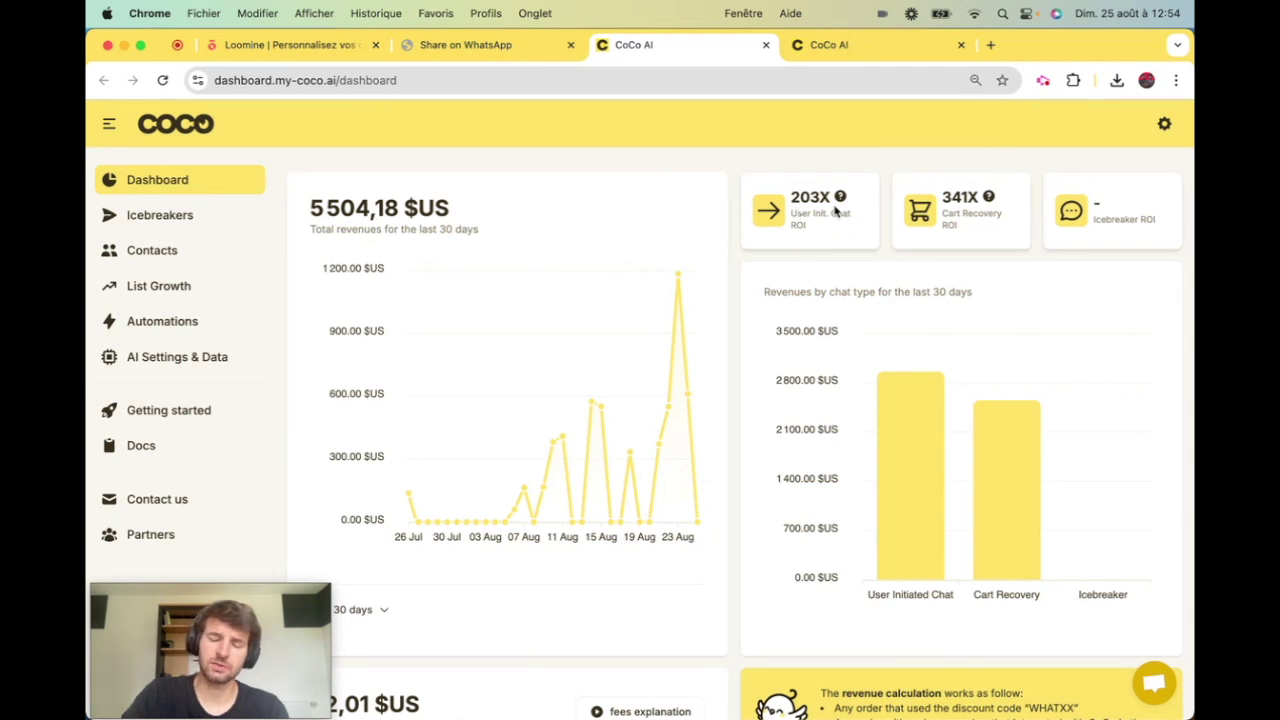
pyautogui.moveTo(902, 408)
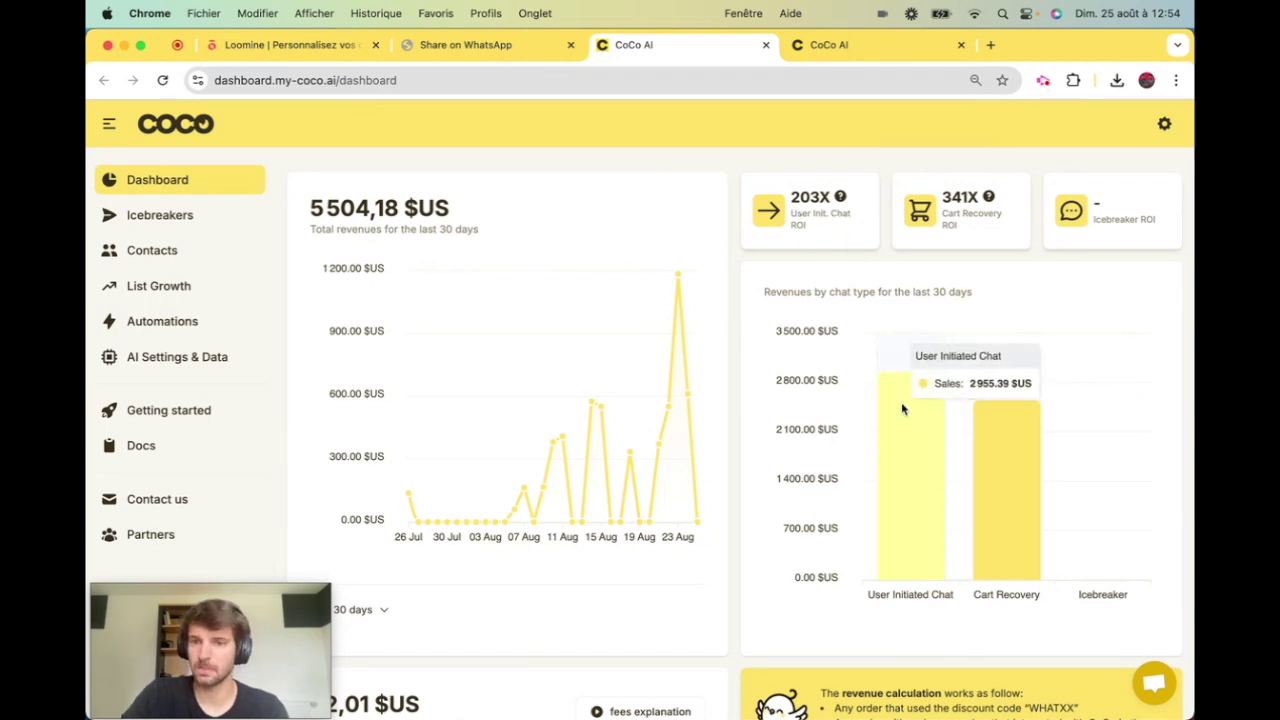